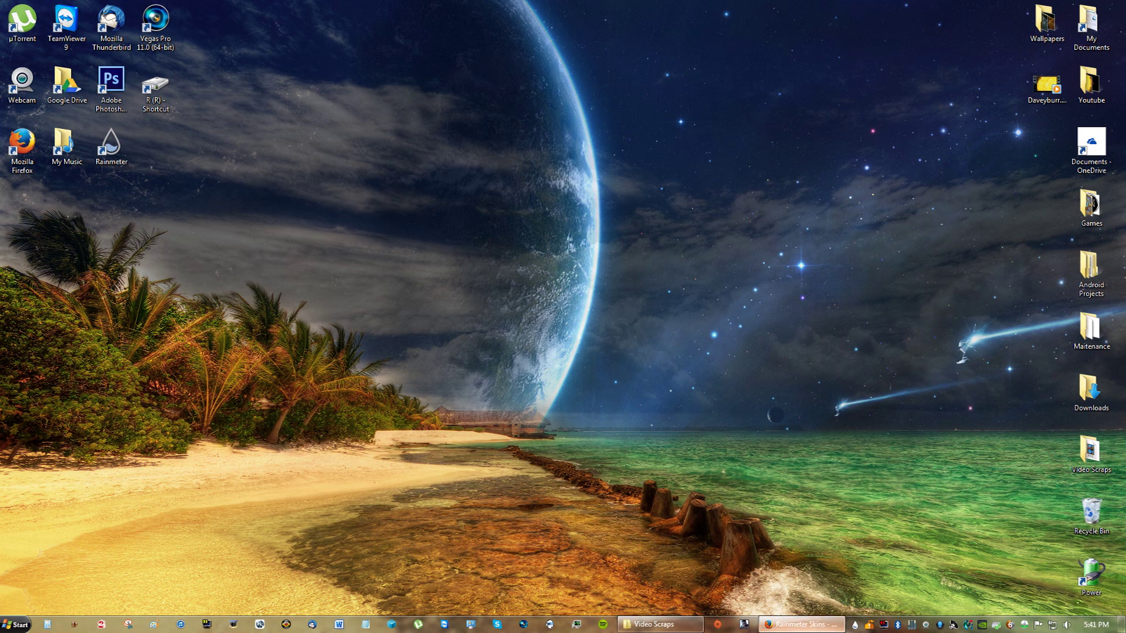
# Step: View the enlarged Futuristic Cityscape preview and its full wallpaper, then go to the Rainmeter home page
pyautogui.click(780, 623)
pyautogui.click(557, 258)
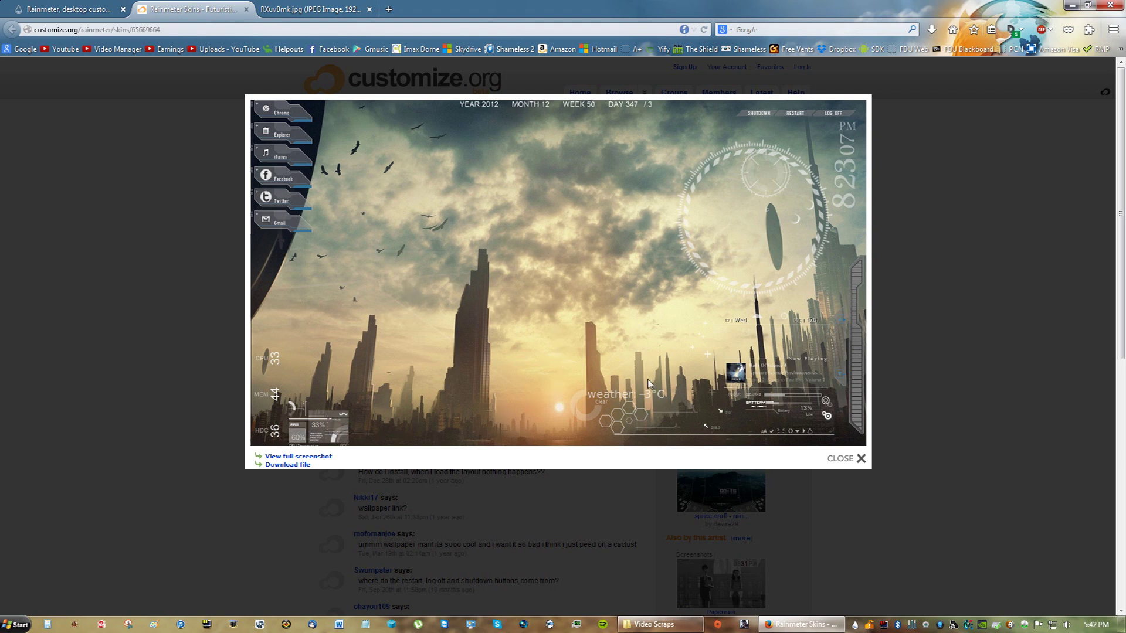
pyautogui.click(311, 8)
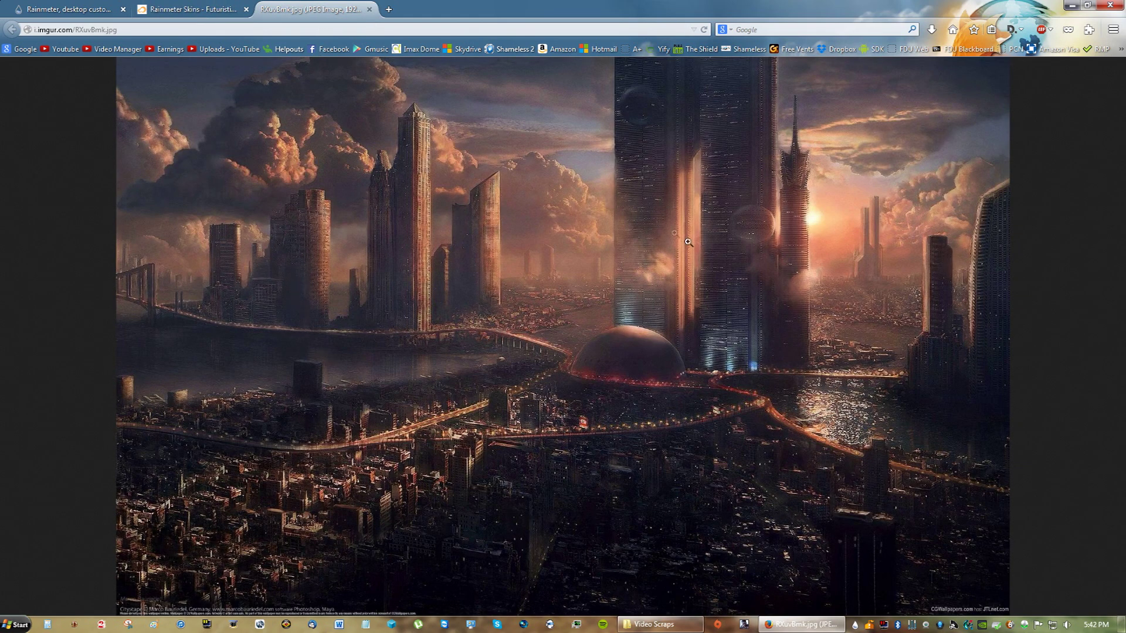
pyautogui.click(199, 11)
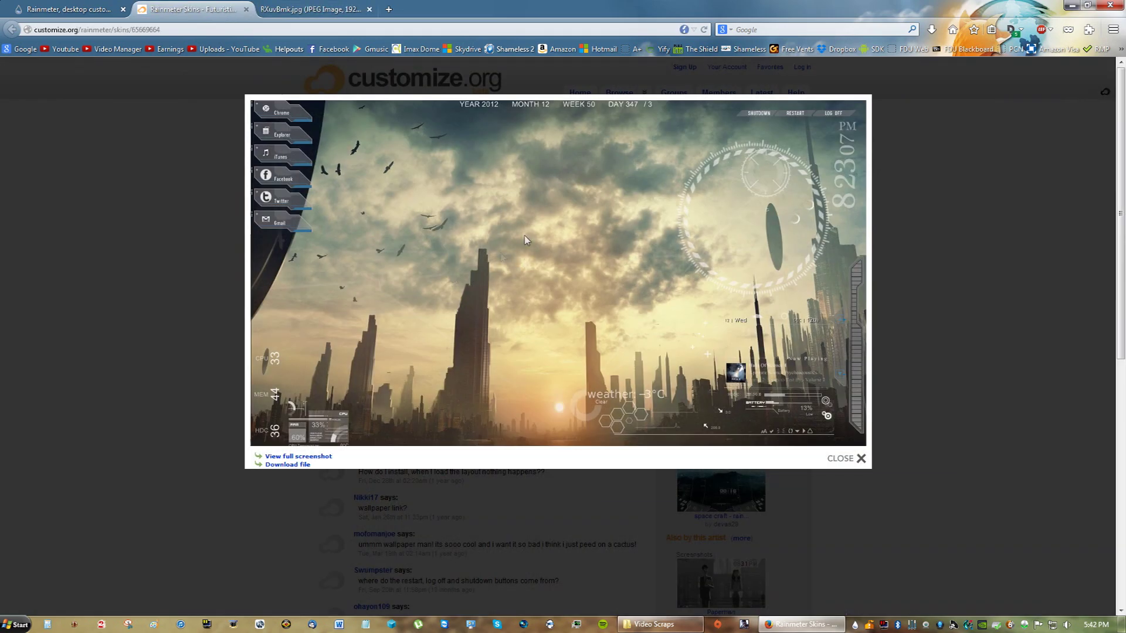
pyautogui.click(289, 16)
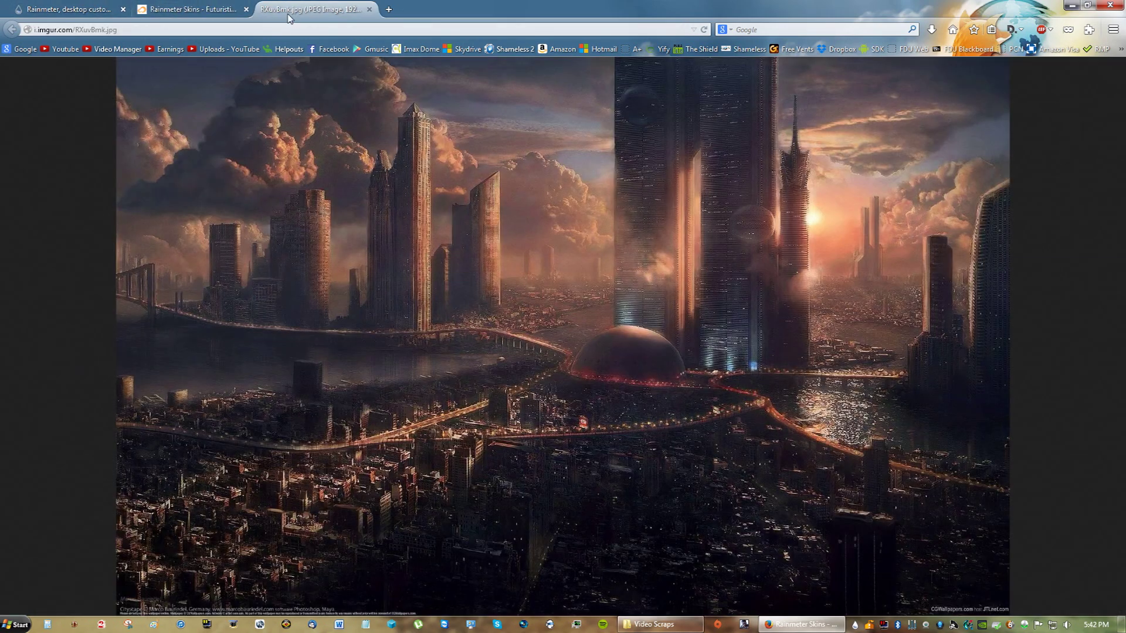
pyautogui.click(35, 10)
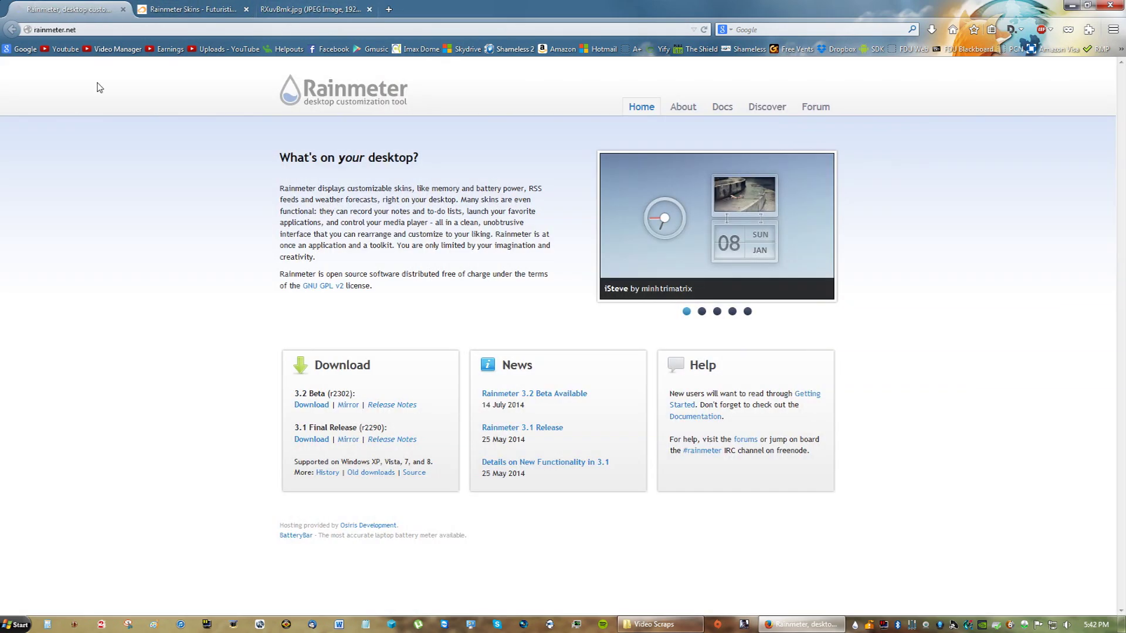
# Step: Save the Rainmeter-3.1.exe 3.1 Final Release installer and show the finished downloads
pyautogui.click(311, 440)
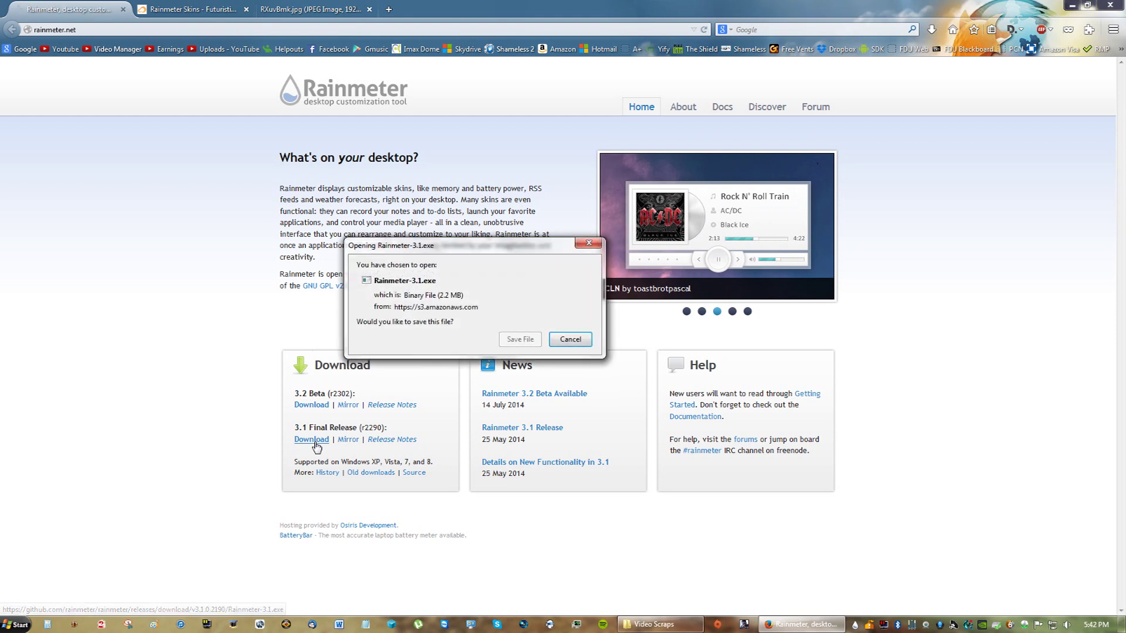
pyautogui.moveTo(446, 248); pyautogui.dragTo(546, 283)
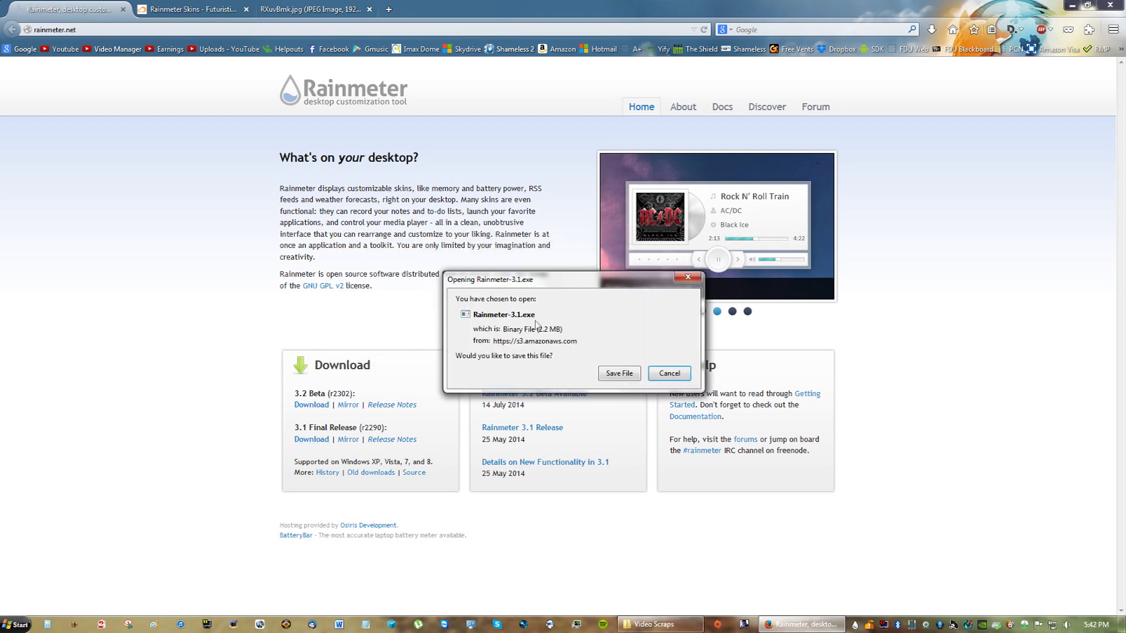
pyautogui.click(617, 377)
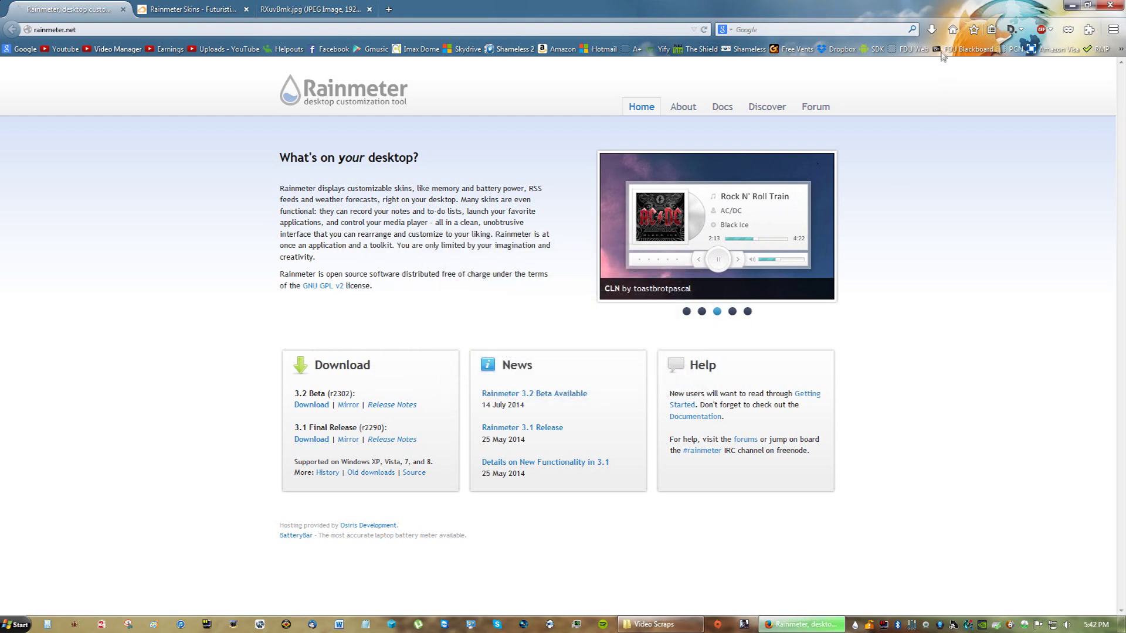
pyautogui.click(933, 35)
# Step: Run the Rainmeter-3.1 installer, view its C:\Program Files\Rainmeter install options, then cancel setup
pyautogui.click(844, 70)
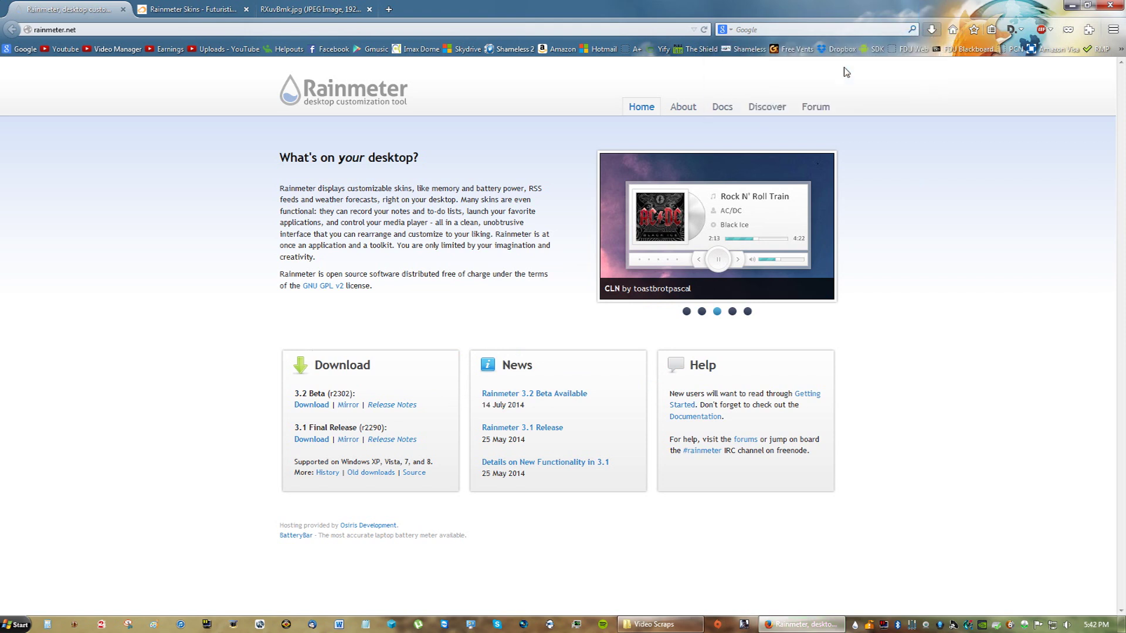
pyautogui.click(595, 322)
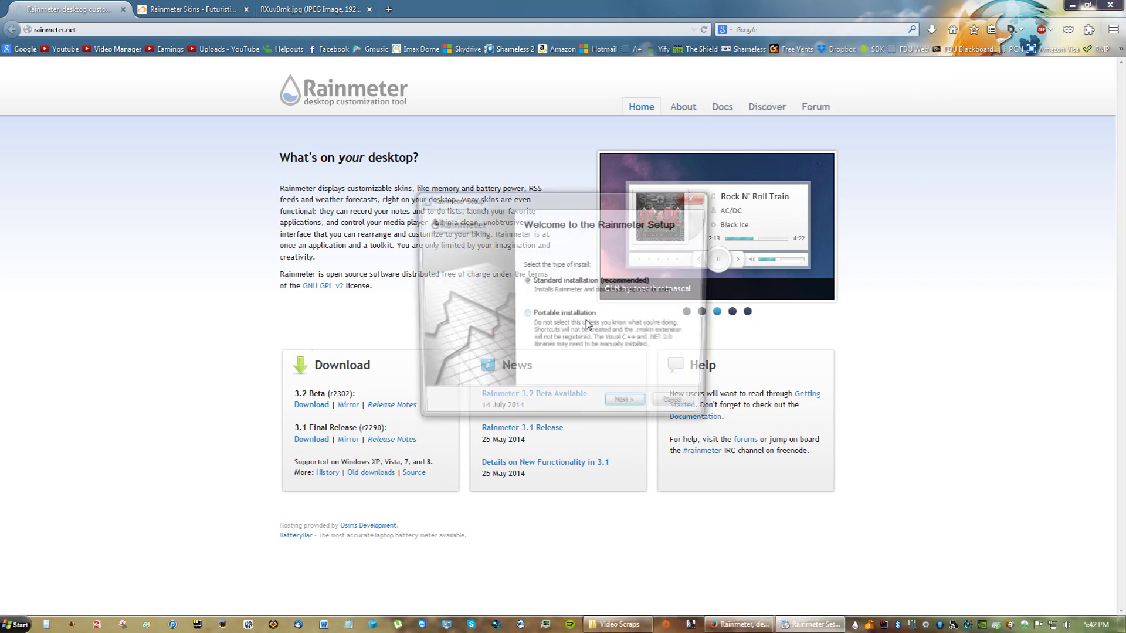
pyautogui.click(617, 411)
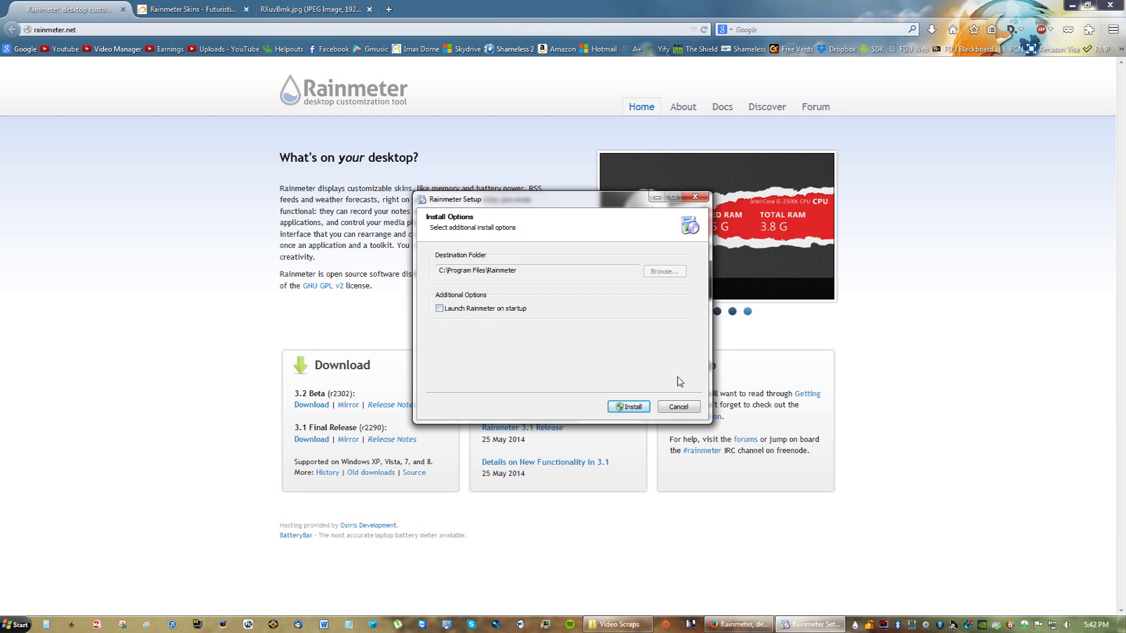
pyautogui.click(679, 407)
# Step: Switch to the Getting Started page and minimize Firefox to reveal the desktop
pyautogui.click(290, 9)
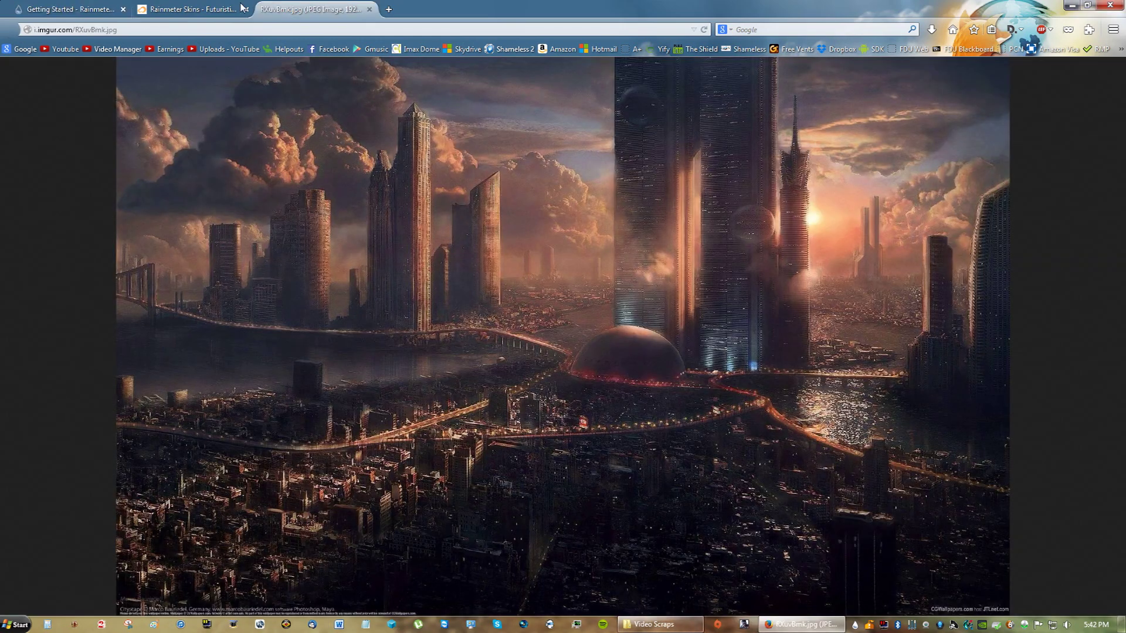
pyautogui.click(87, 7)
pyautogui.click(1068, 5)
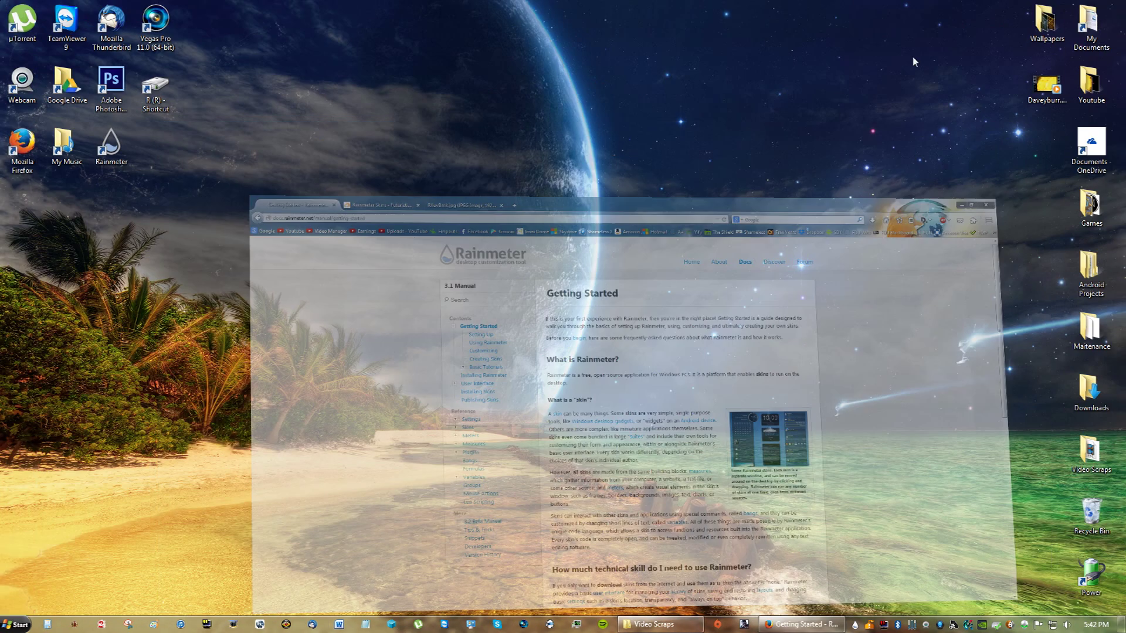
# Step: Open Manage Rainmeter from the tray icon, review its five active skins, then minimize it
pyautogui.click(110, 153)
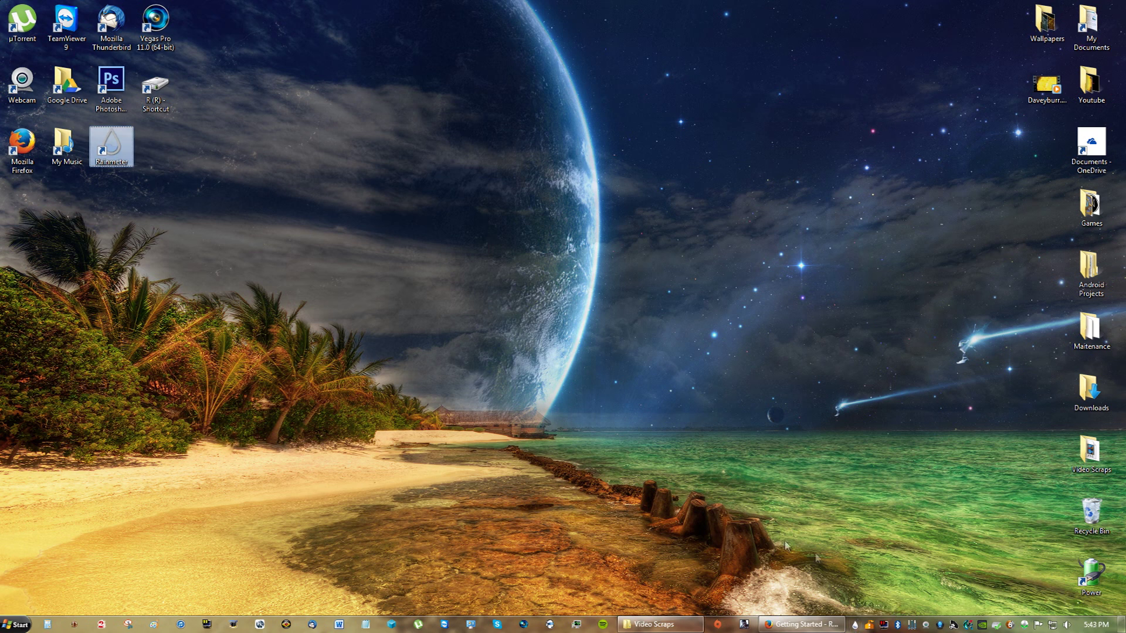
pyautogui.rightClick(854, 625)
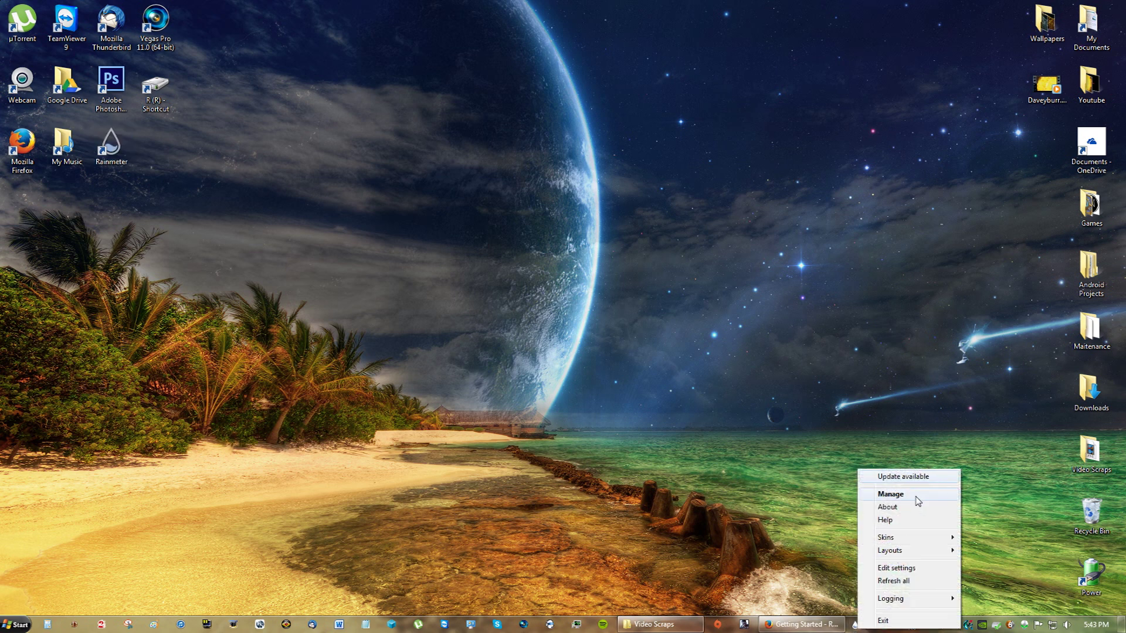
pyautogui.click(910, 499)
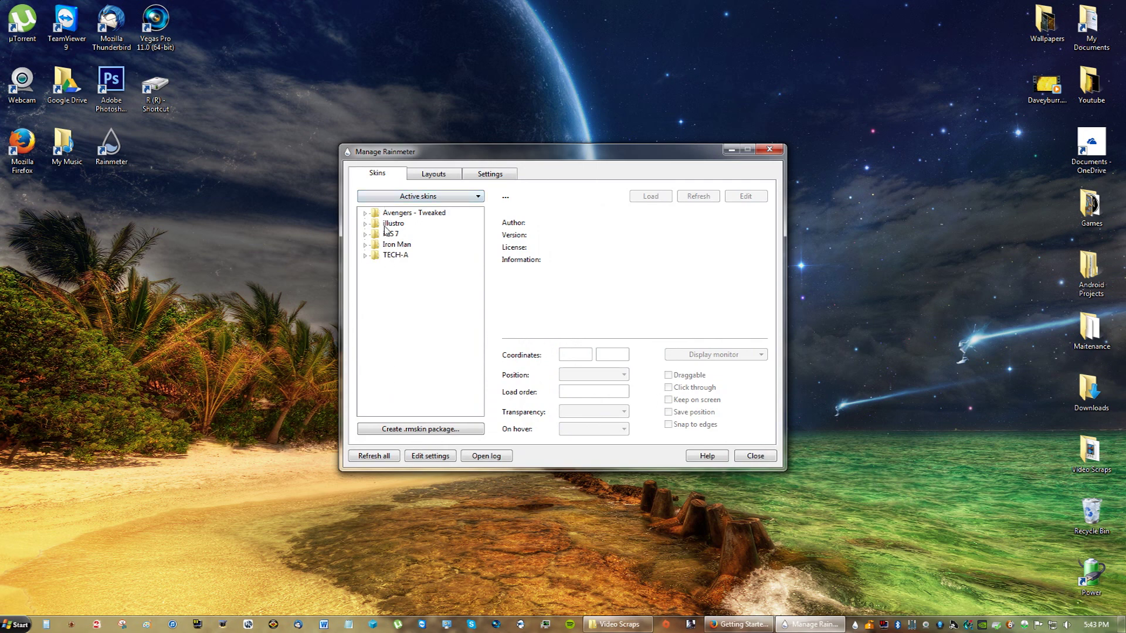
pyautogui.click(731, 150)
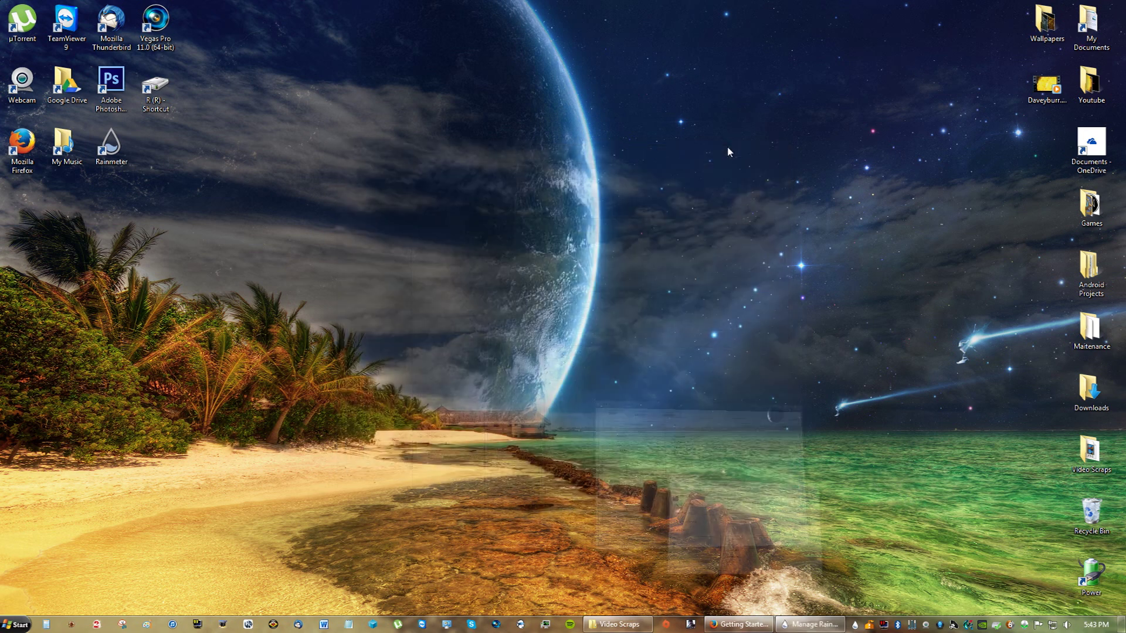
# Step: Save Futuristic_Cityscape_1.0.rmskin (1.9 MB) from its customize.org download page and show the downloads list
pyautogui.click(740, 623)
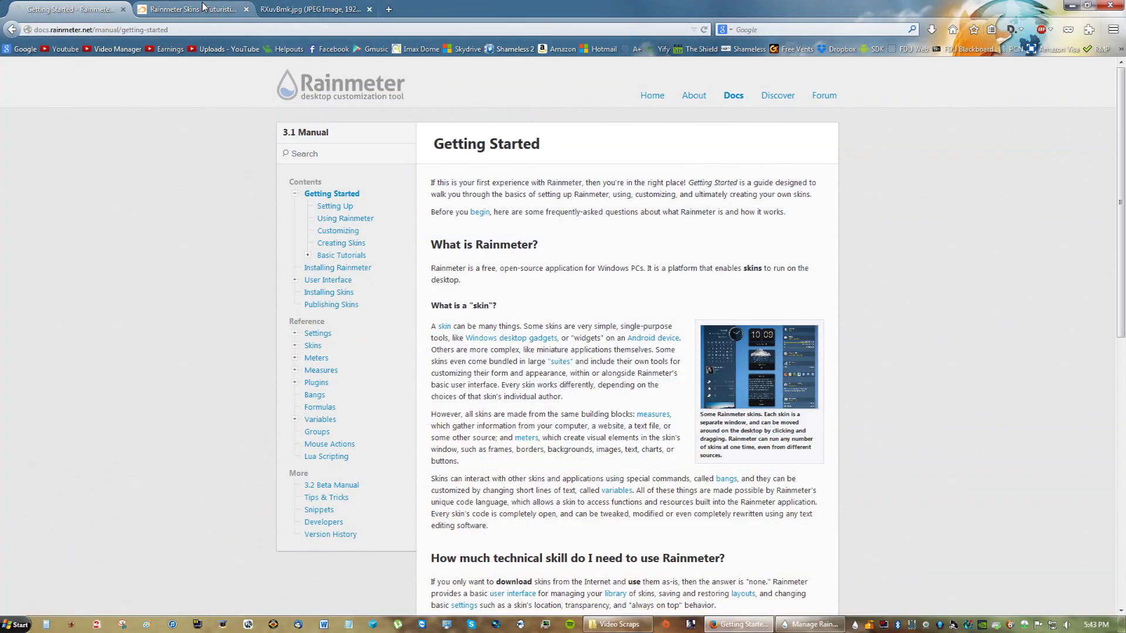
pyautogui.click(203, 10)
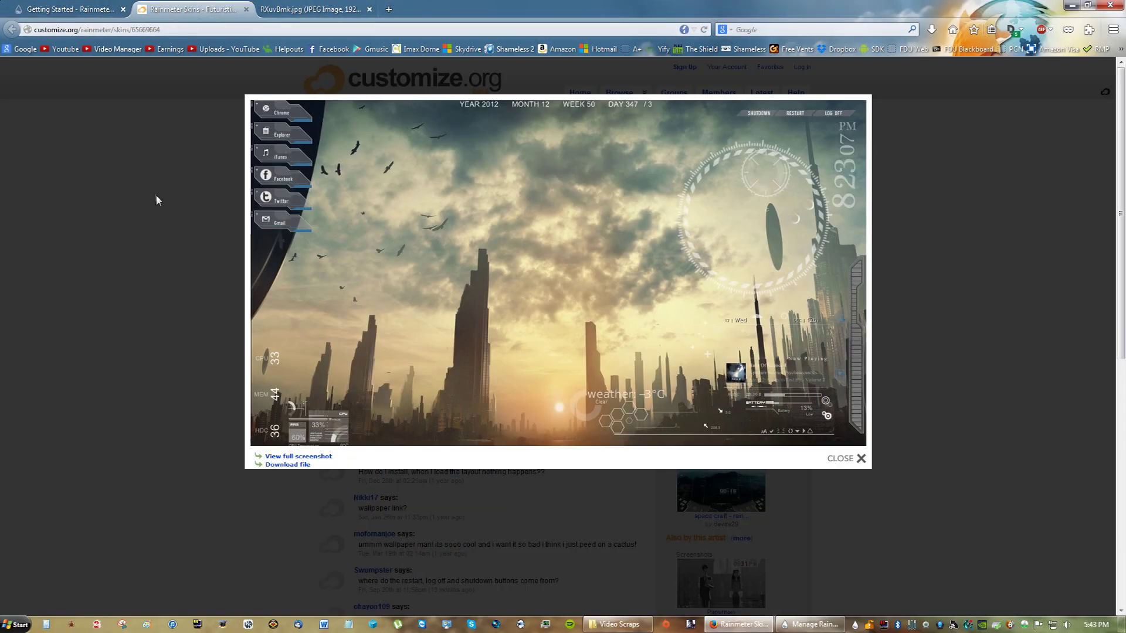
pyautogui.click(860, 459)
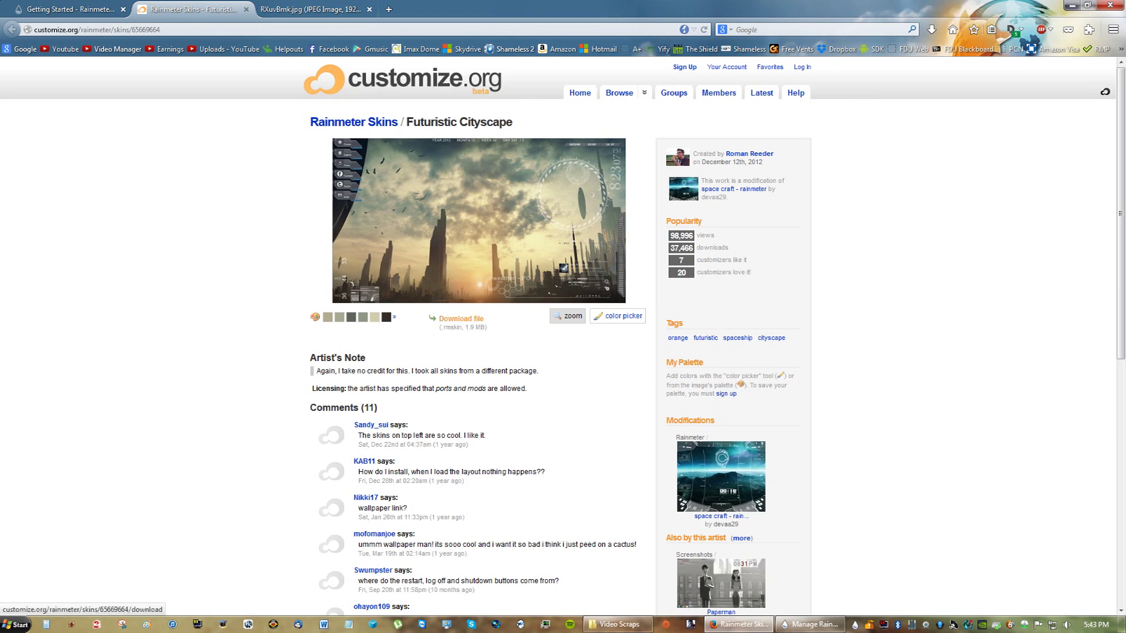
pyautogui.click(465, 326)
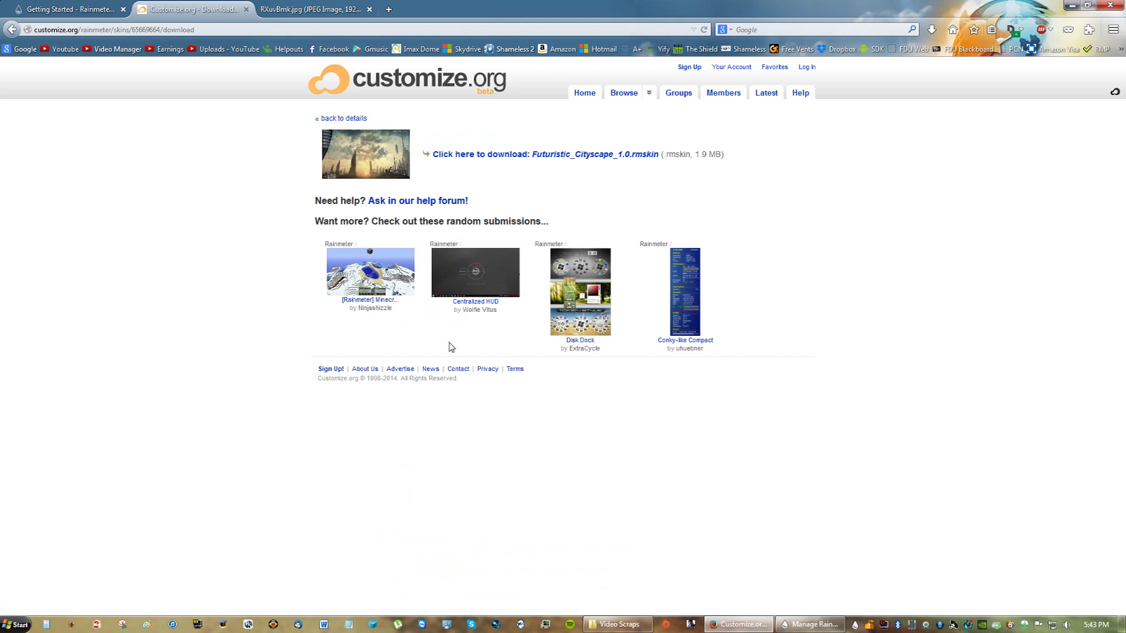
pyautogui.click(492, 157)
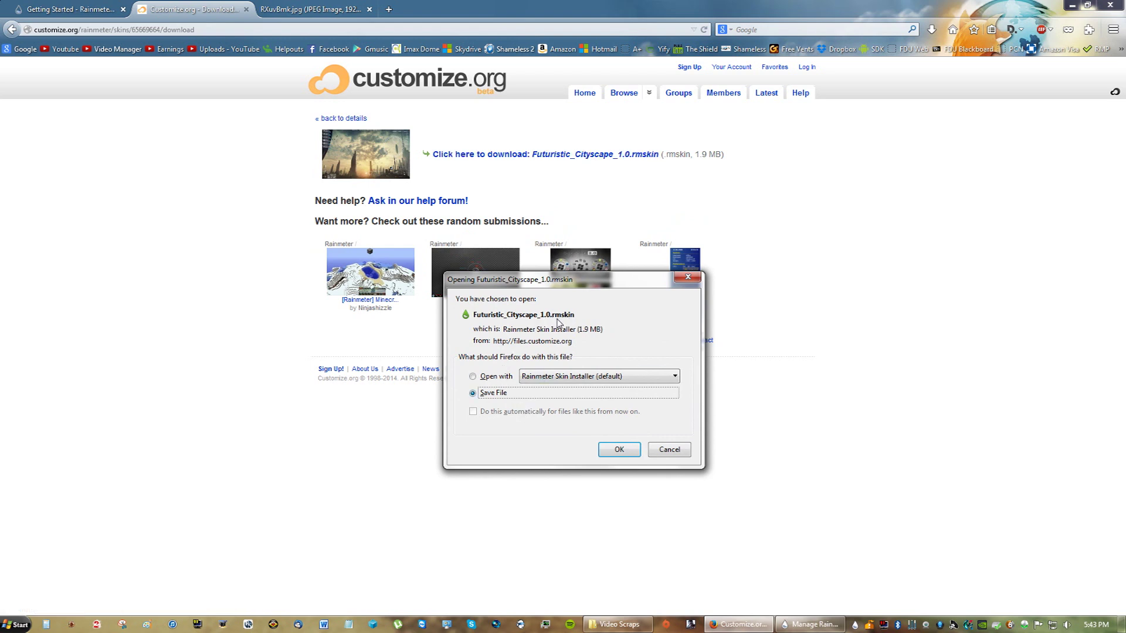
pyautogui.click(617, 449)
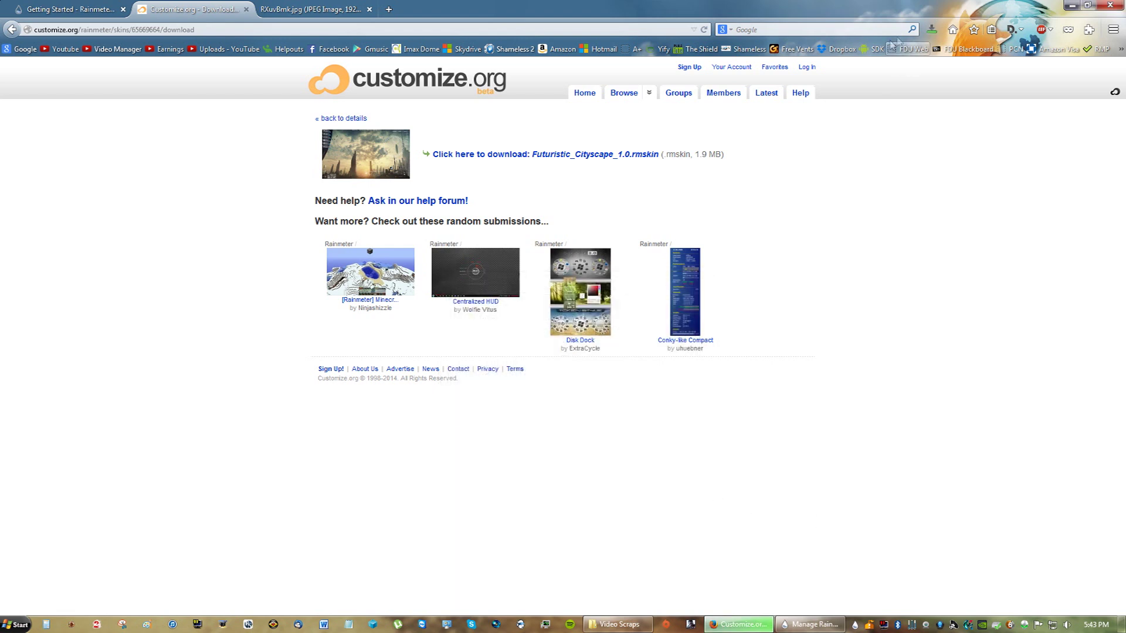
pyautogui.click(932, 31)
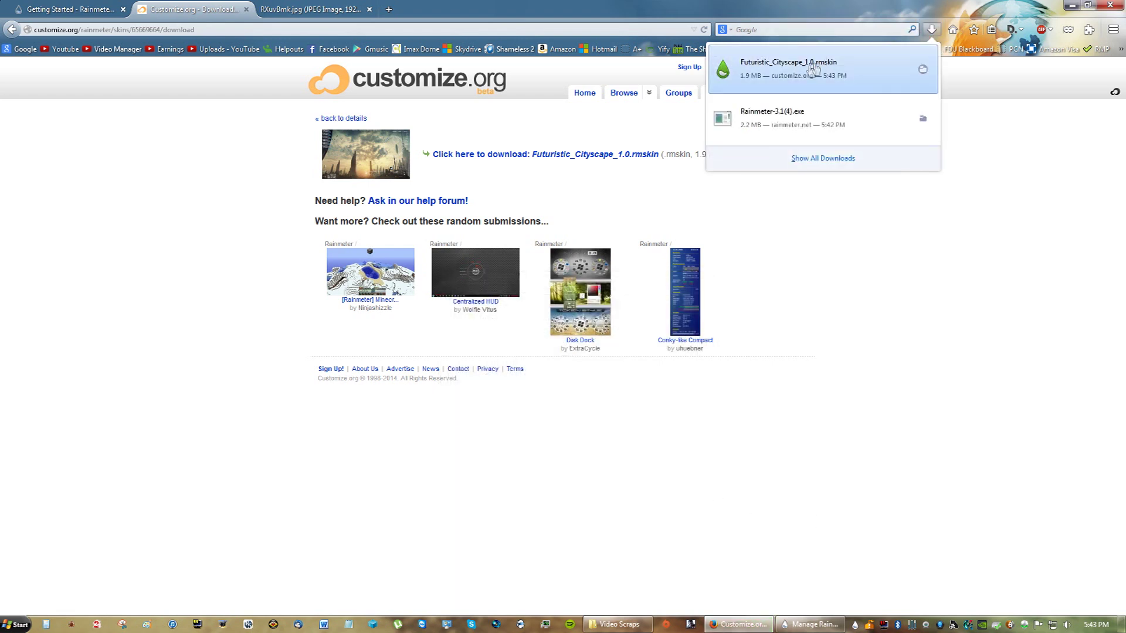
# Step: Install Futuristic Cityscape 1.0 with its Cityscape layout applied from the downloaded rmskin package
pyautogui.click(838, 74)
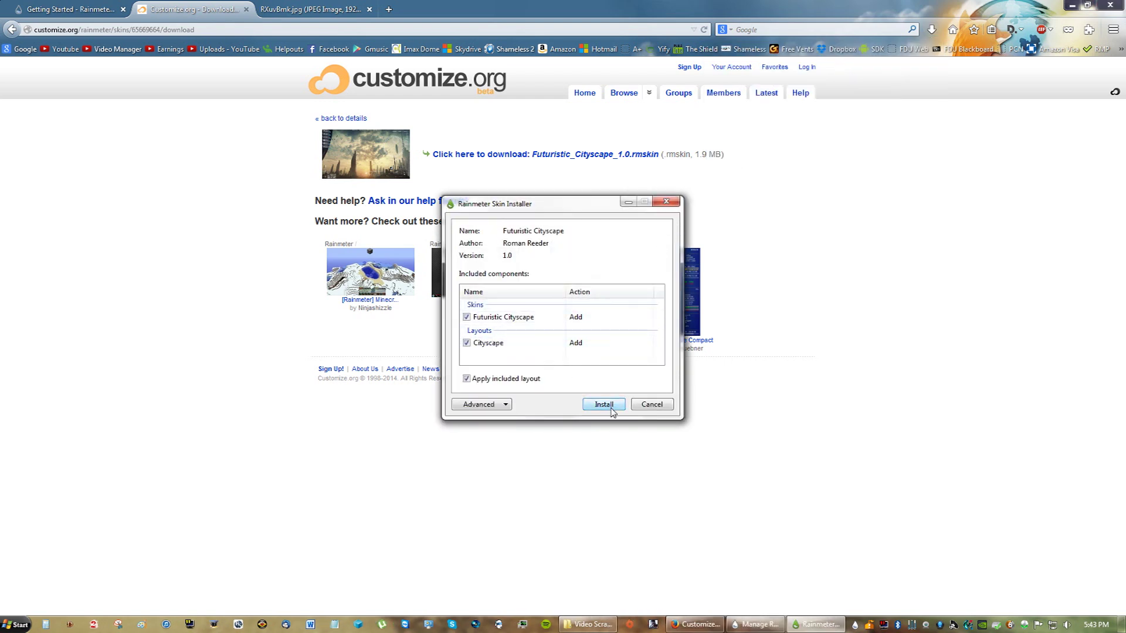
pyautogui.click(611, 408)
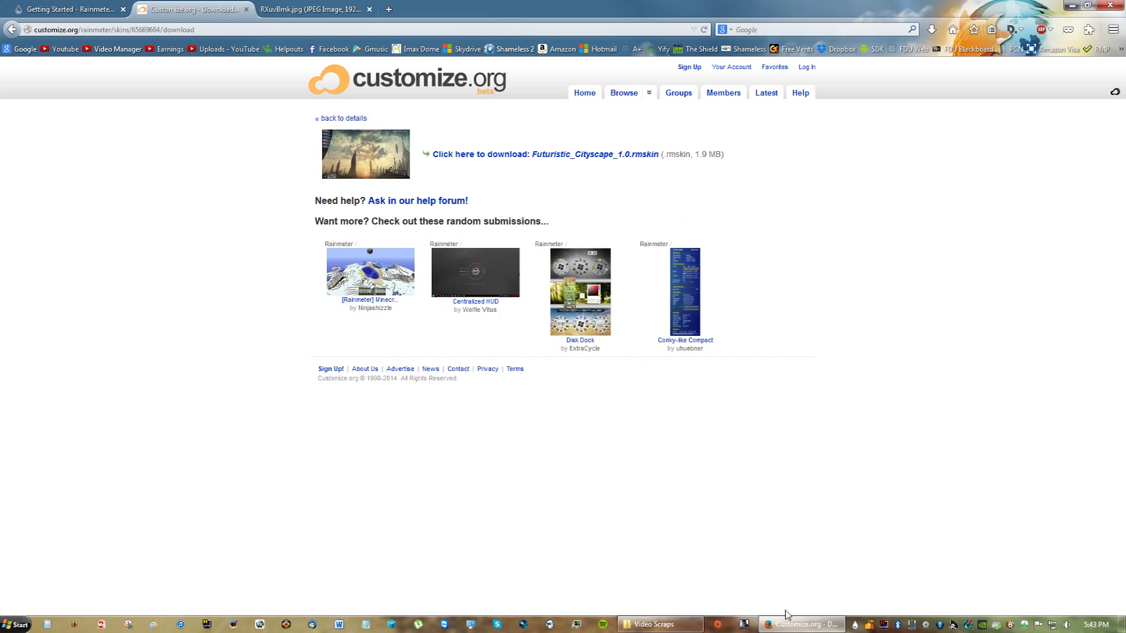
pyautogui.click(785, 621)
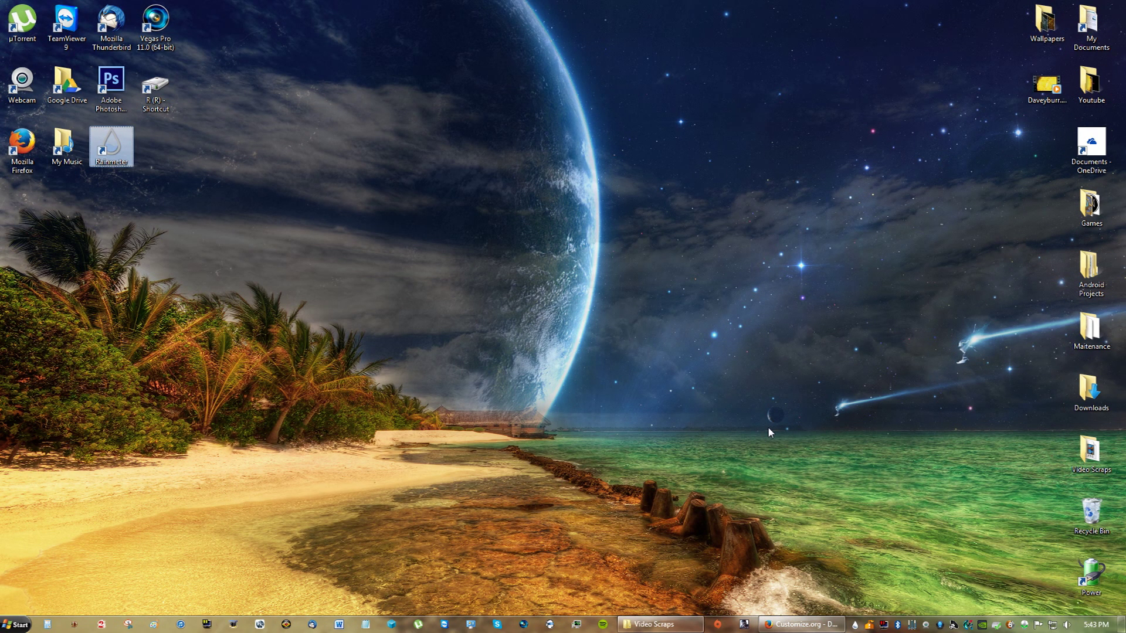
pyautogui.click(800, 624)
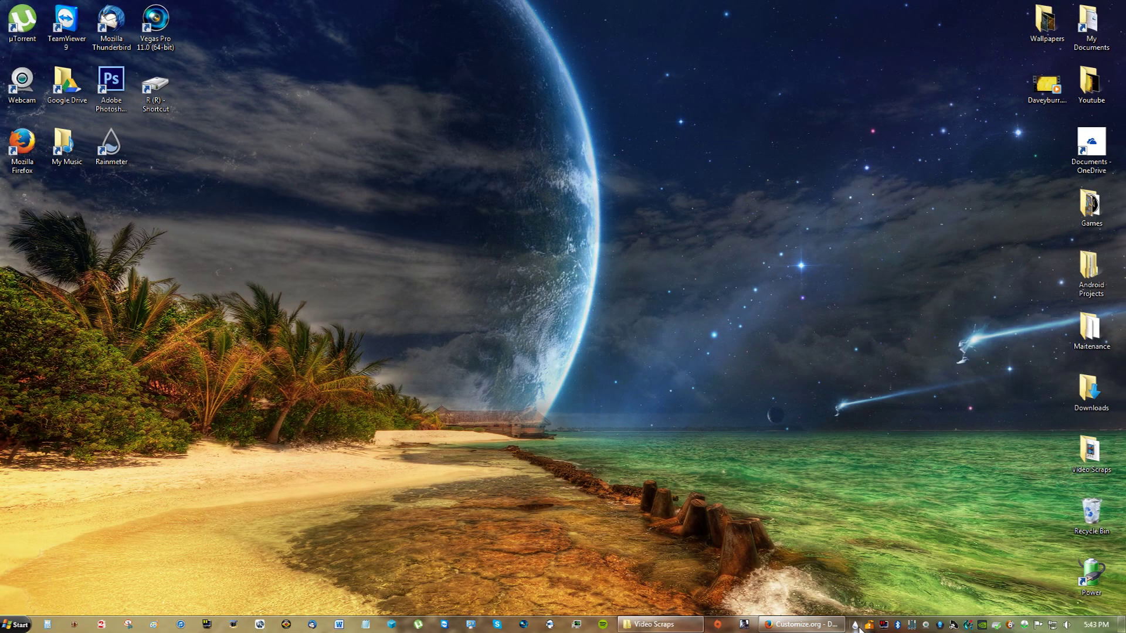
# Step: Open Manage from the tray and expand the Futuristic Cityscape folder to check its Time, Music and Volume skins
pyautogui.rightClick(857, 626)
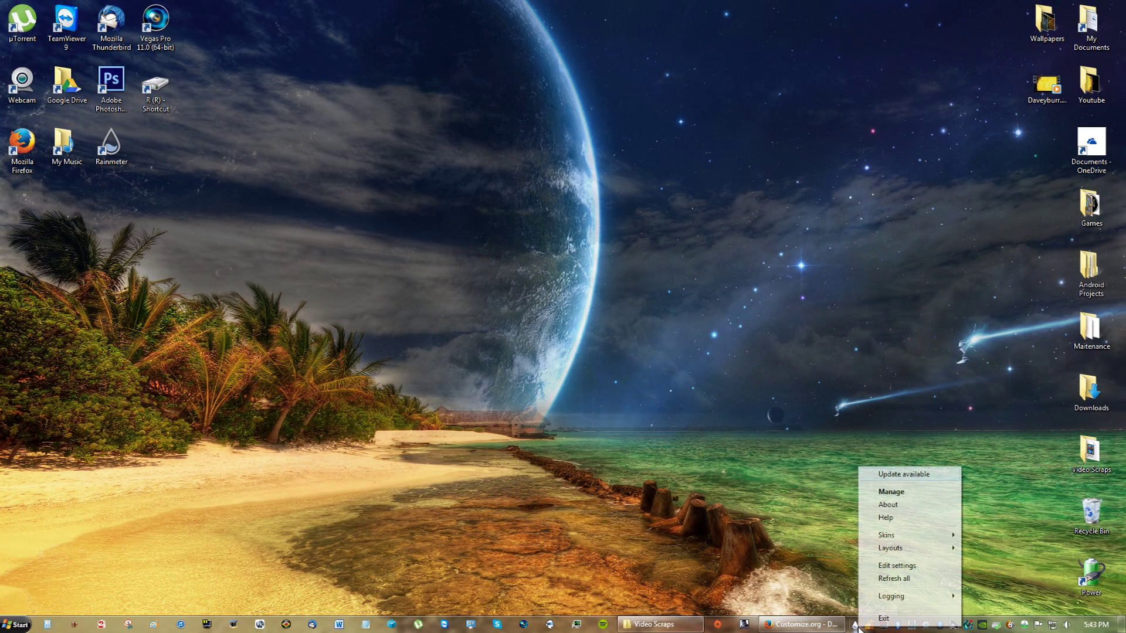
pyautogui.click(889, 492)
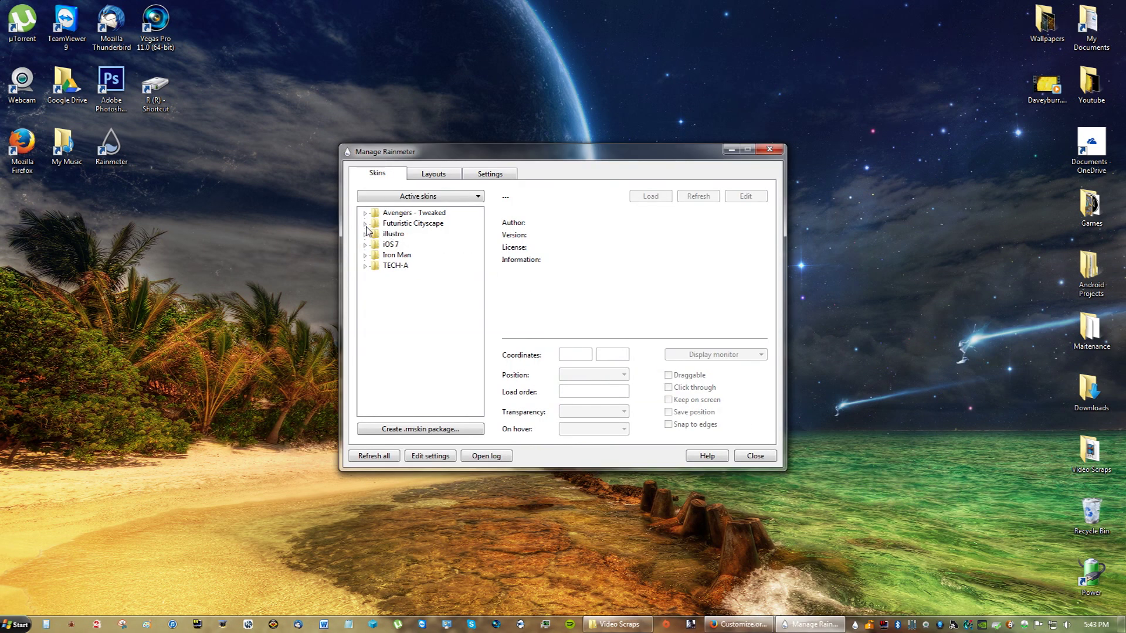
pyautogui.click(409, 225)
pyautogui.click(364, 225)
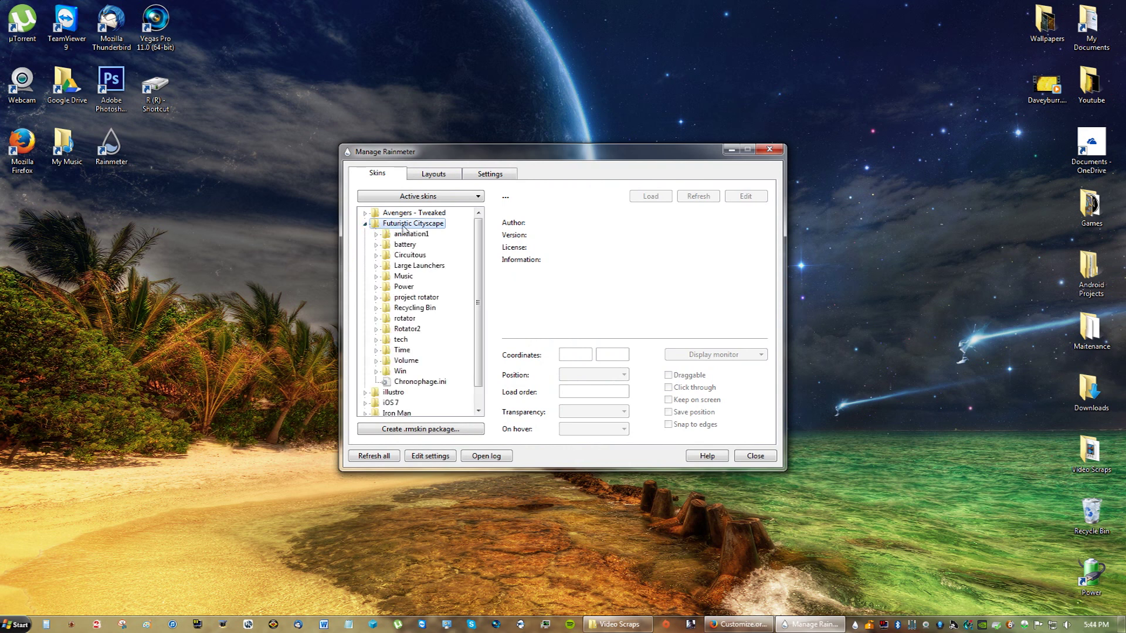
pyautogui.scroll(-1, 415, 397)
pyautogui.scroll(1, 414, 389)
pyautogui.click(365, 225)
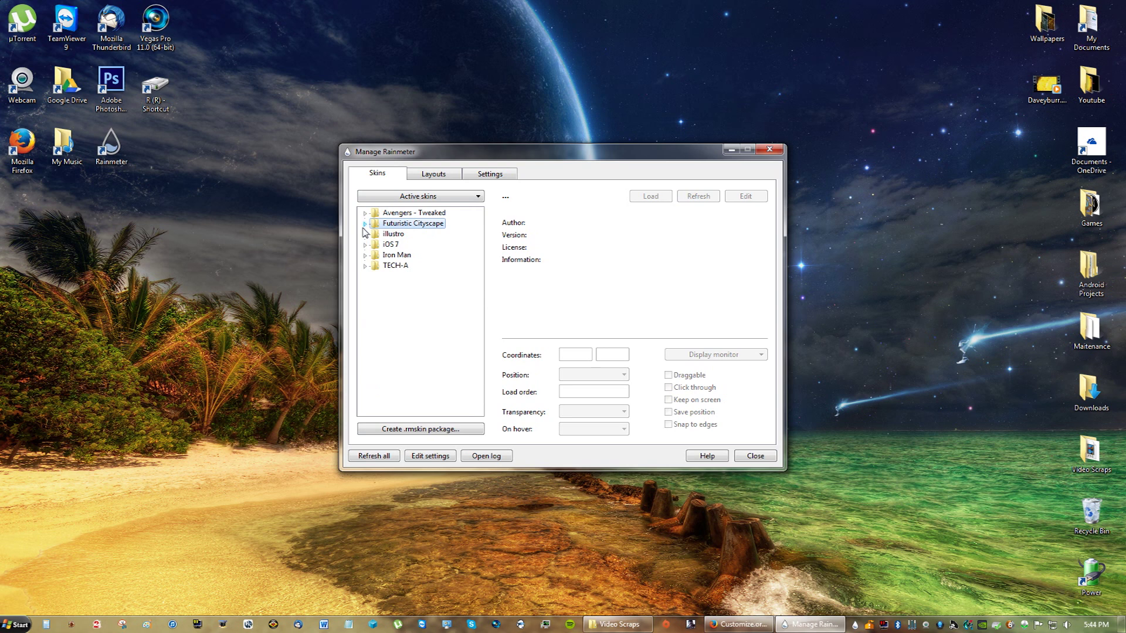
# Step: Find the Futuristic Cityscape folder in Documents\Rainmeter\Skins, then close that Explorer window
pyautogui.click(17, 624)
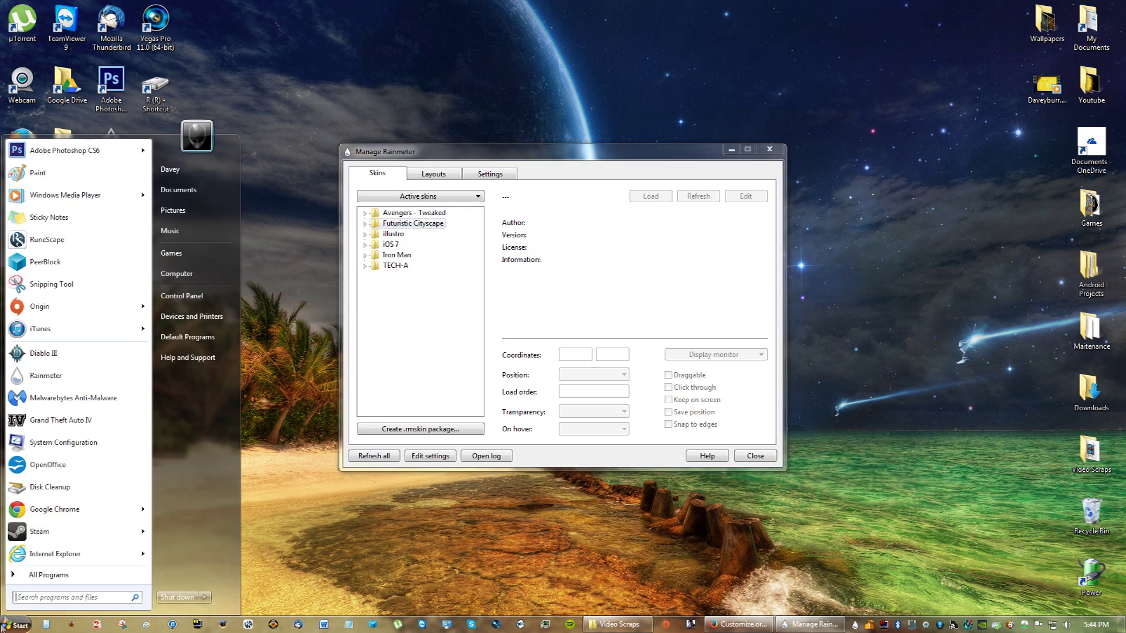
pyautogui.click(199, 190)
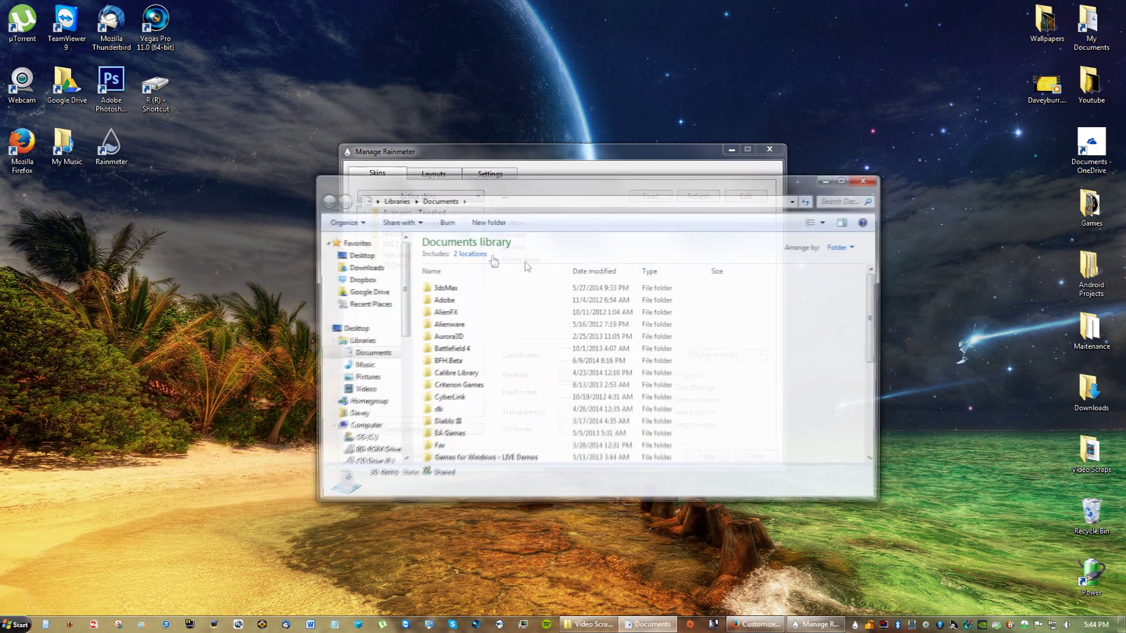
pyautogui.scroll(-5, 494, 441)
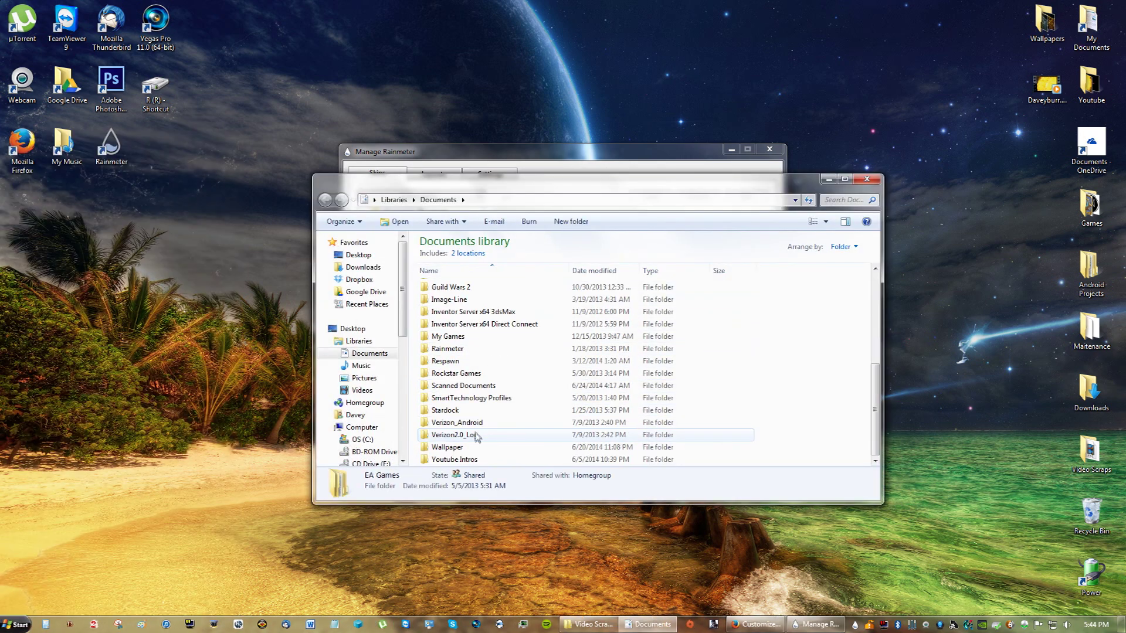
pyautogui.doubleClick(463, 350)
pyautogui.doubleClick(469, 287)
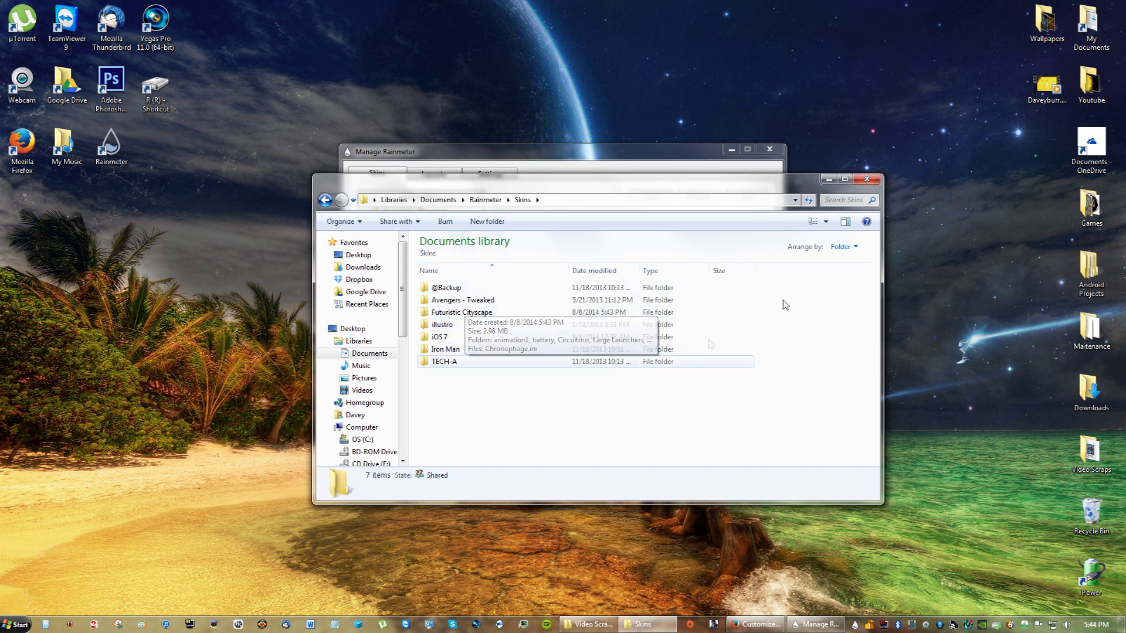
pyautogui.click(867, 179)
pyautogui.moveTo(607, 159); pyautogui.dragTo(630, 170)
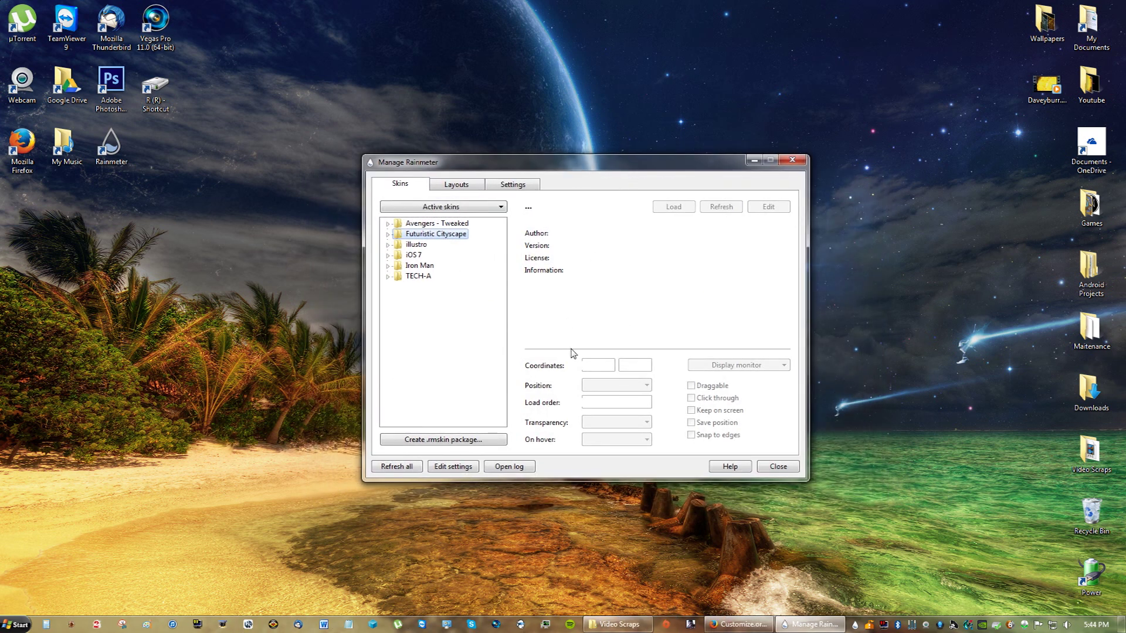
# Step: Load the Futuristic Cityscape animation1.ini clock skin onto the desktop
pyautogui.doubleClick(390, 235)
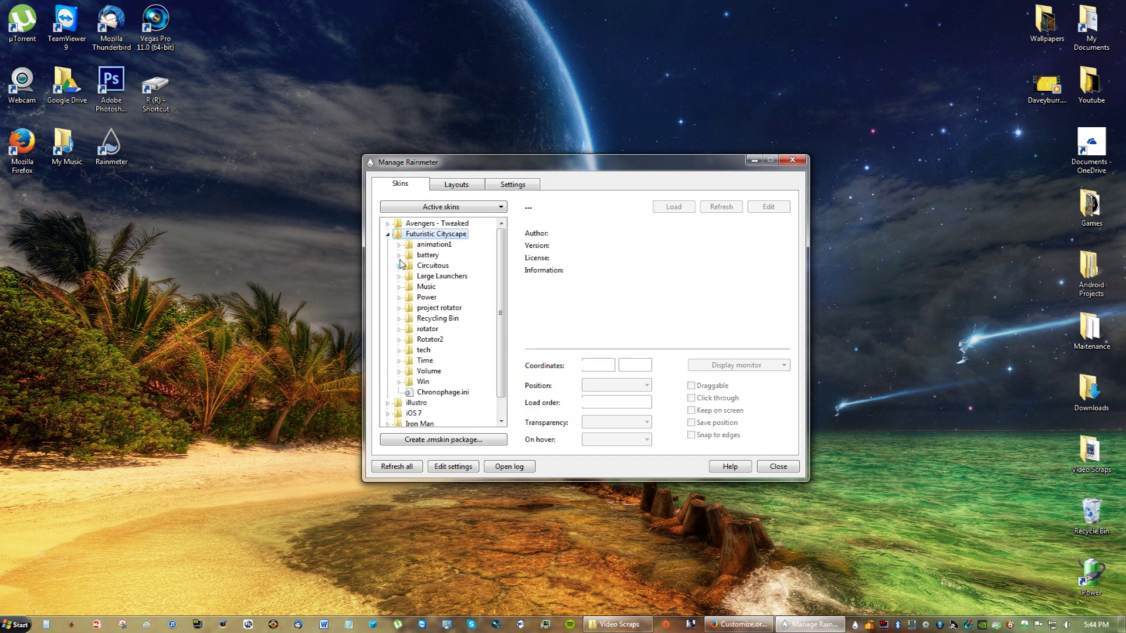
pyautogui.click(399, 244)
pyautogui.click(440, 257)
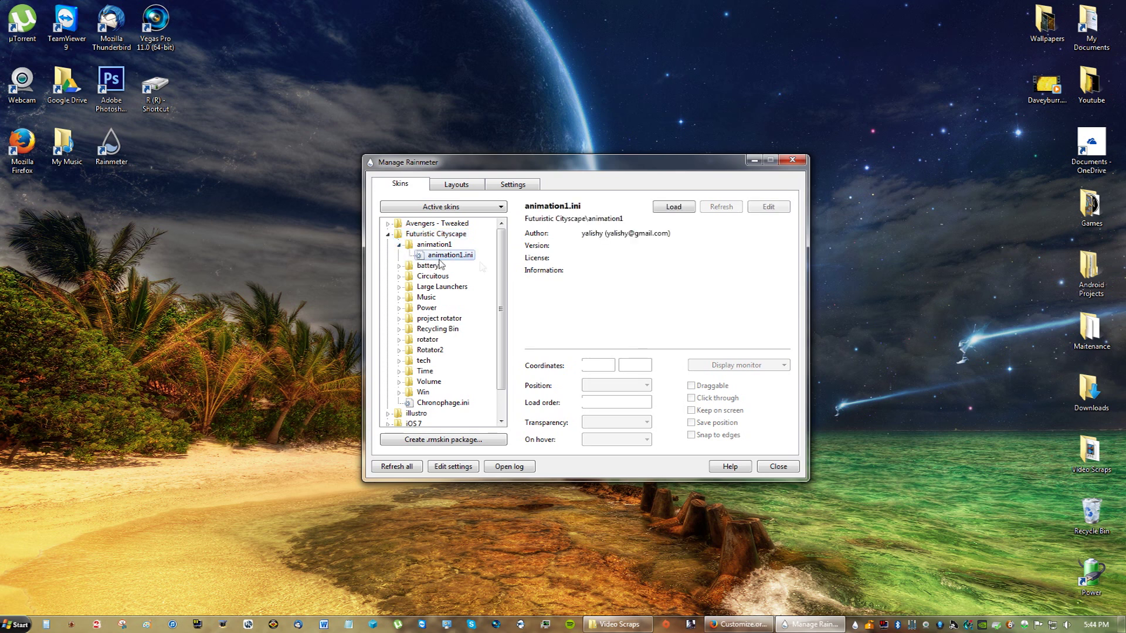
pyautogui.click(674, 207)
# Step: Load the Circuitous weather.ini skin and drag it to the right side of the desktop
pyautogui.click(399, 266)
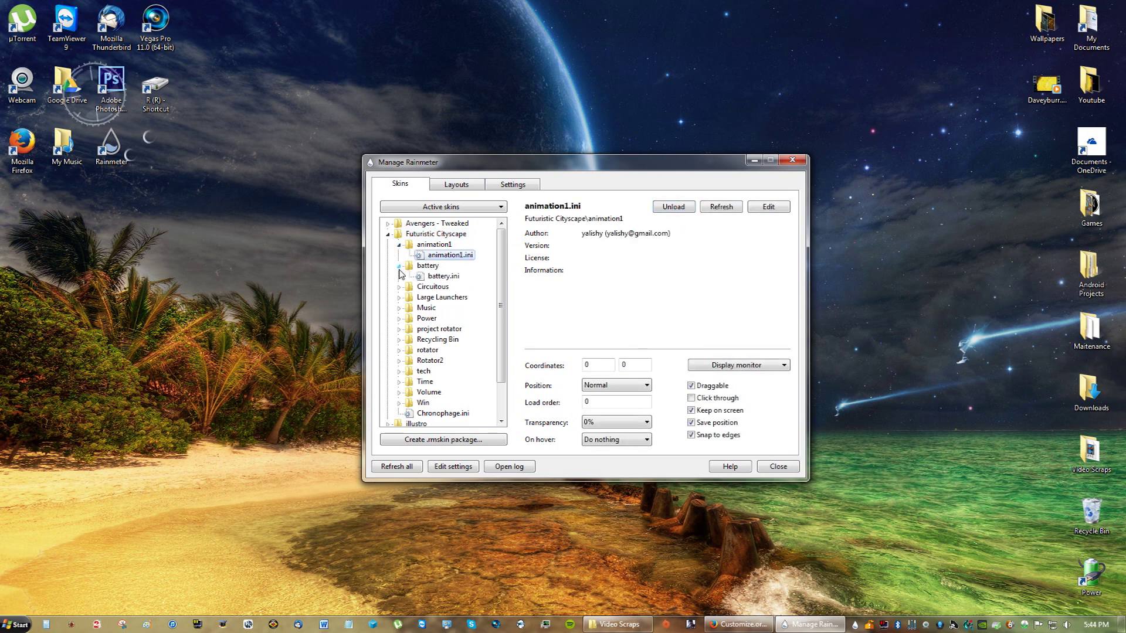
pyautogui.click(441, 276)
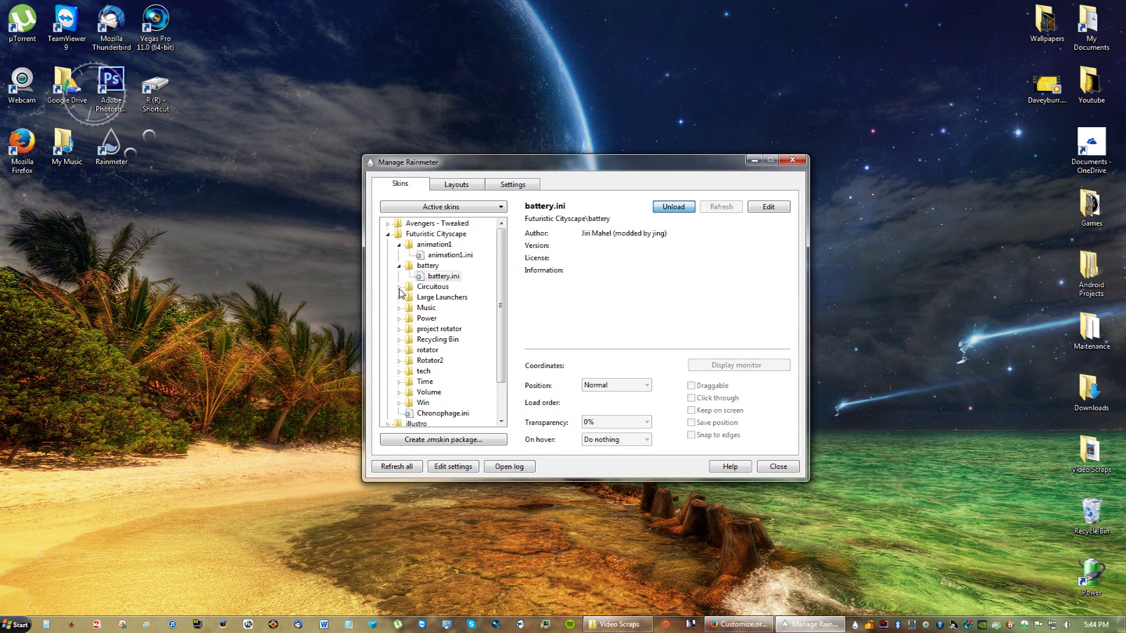
pyautogui.click(399, 287)
pyautogui.click(414, 299)
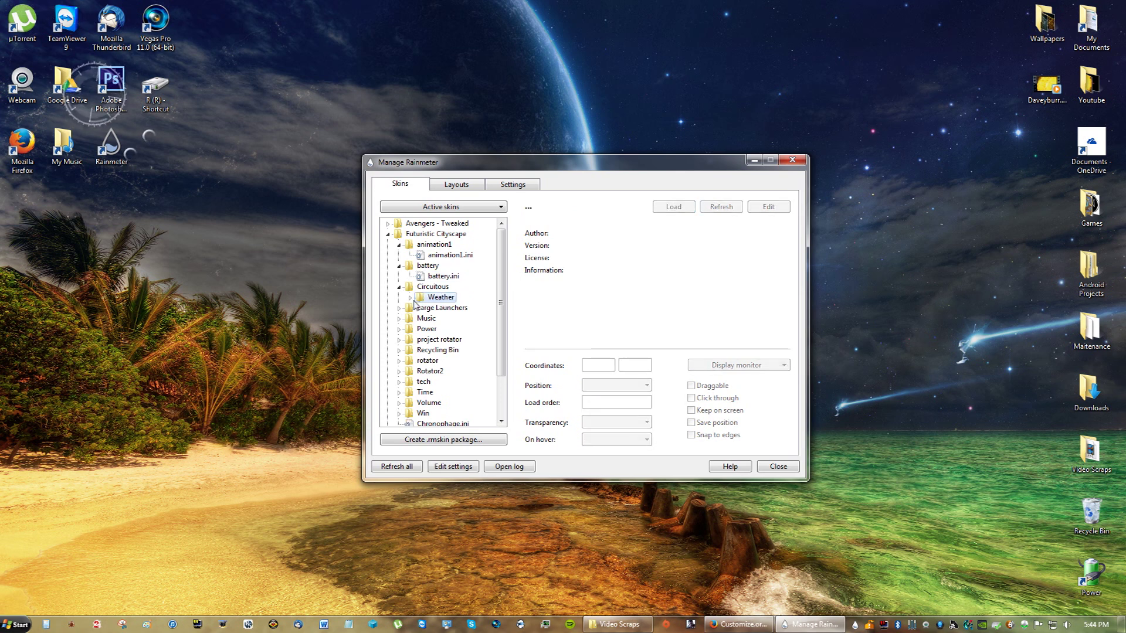
pyautogui.click(410, 298)
pyautogui.click(456, 308)
pyautogui.click(673, 207)
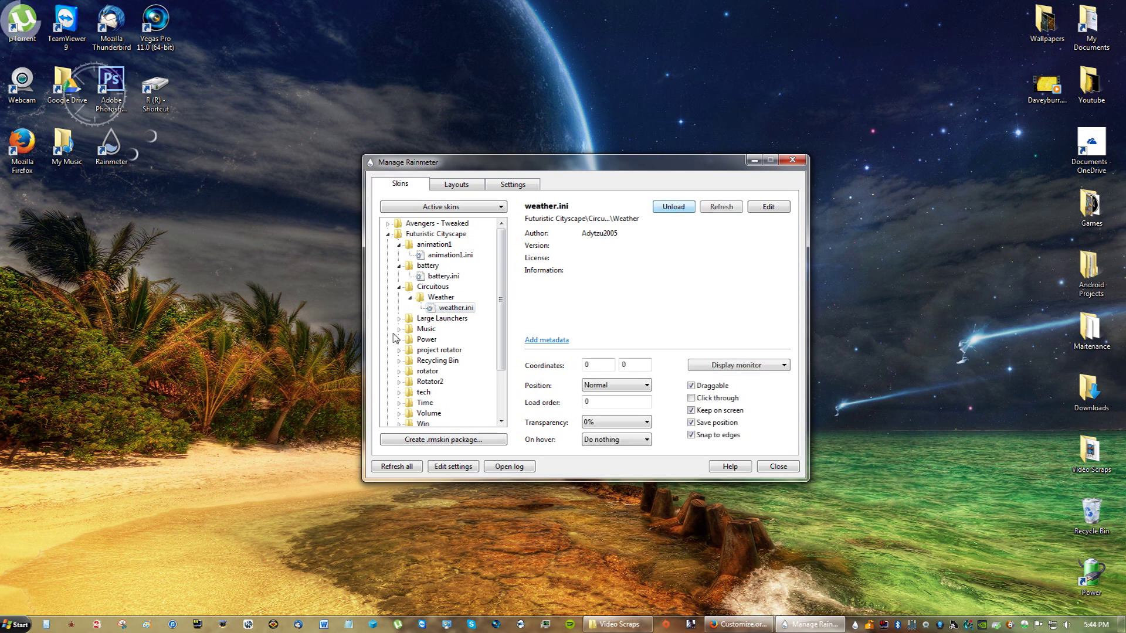
pyautogui.click(138, 129)
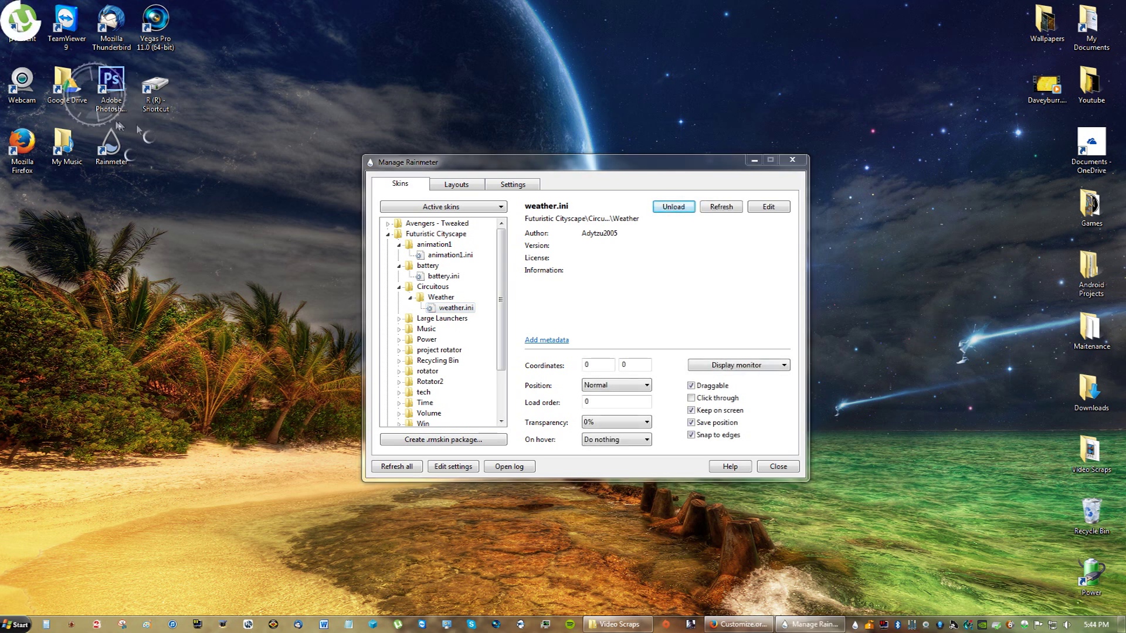
pyautogui.moveTo(139, 129); pyautogui.dragTo(952, 250)
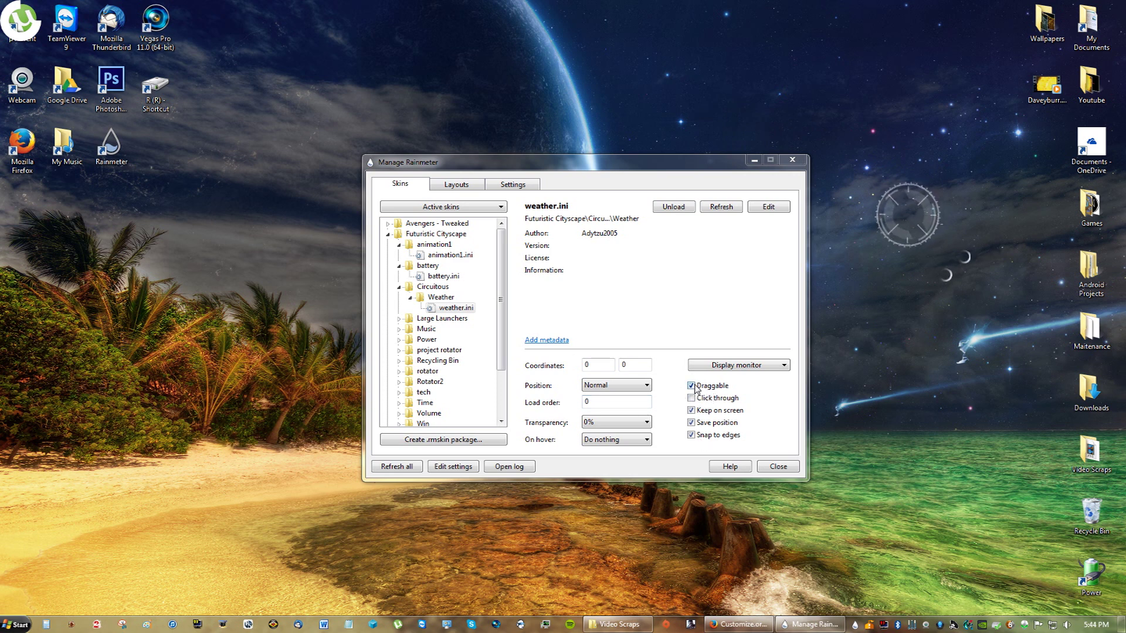
pyautogui.click(604, 443)
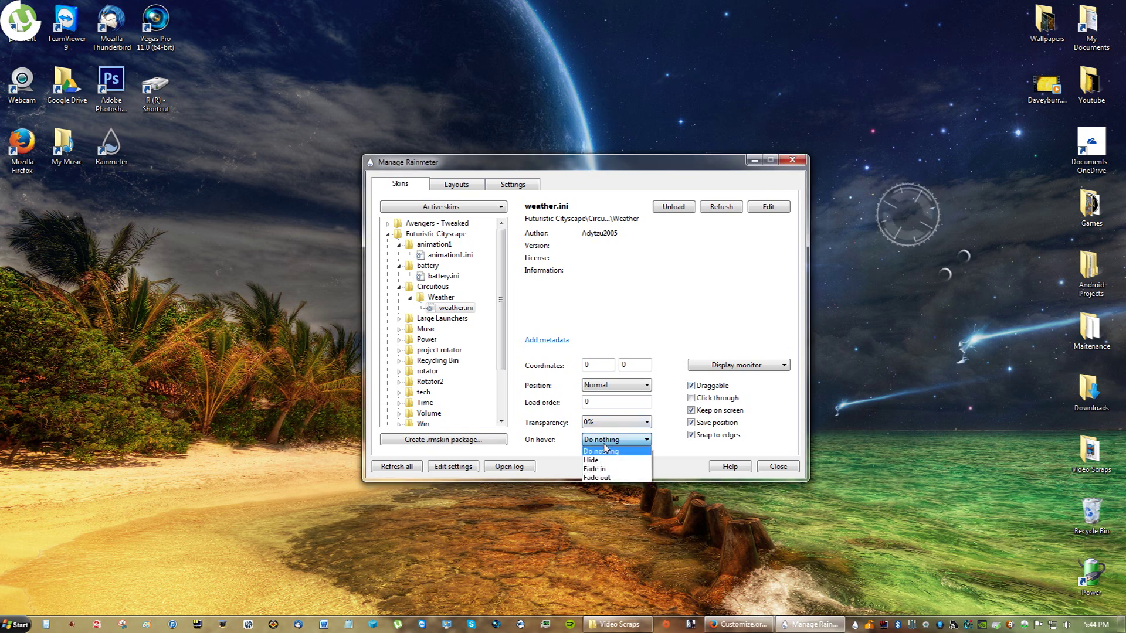
pyautogui.click(605, 450)
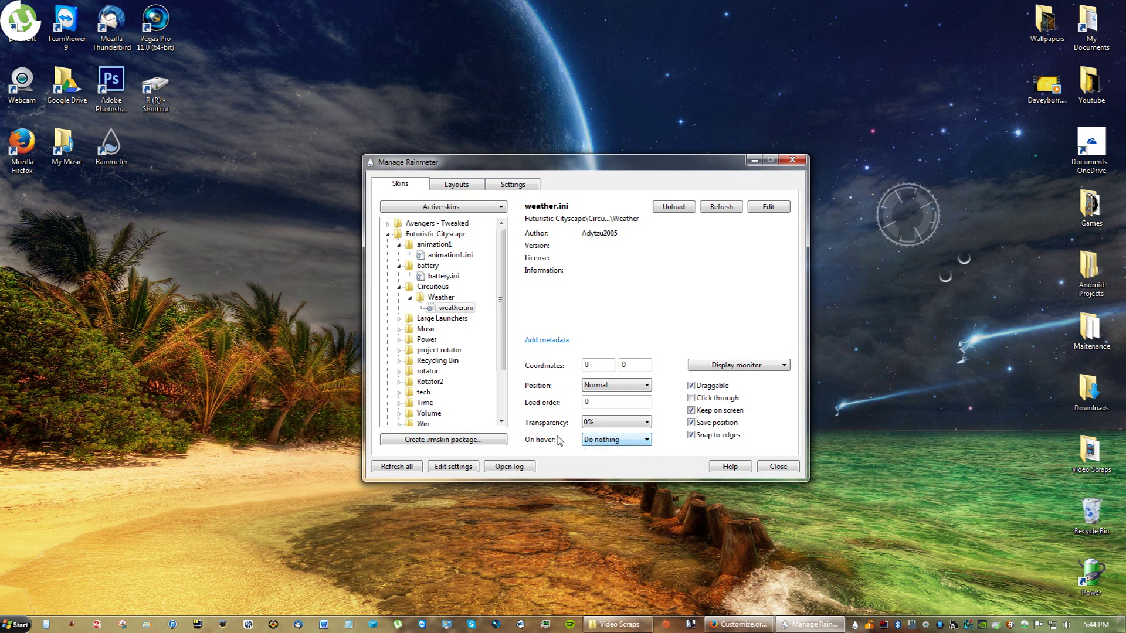
pyautogui.click(625, 387)
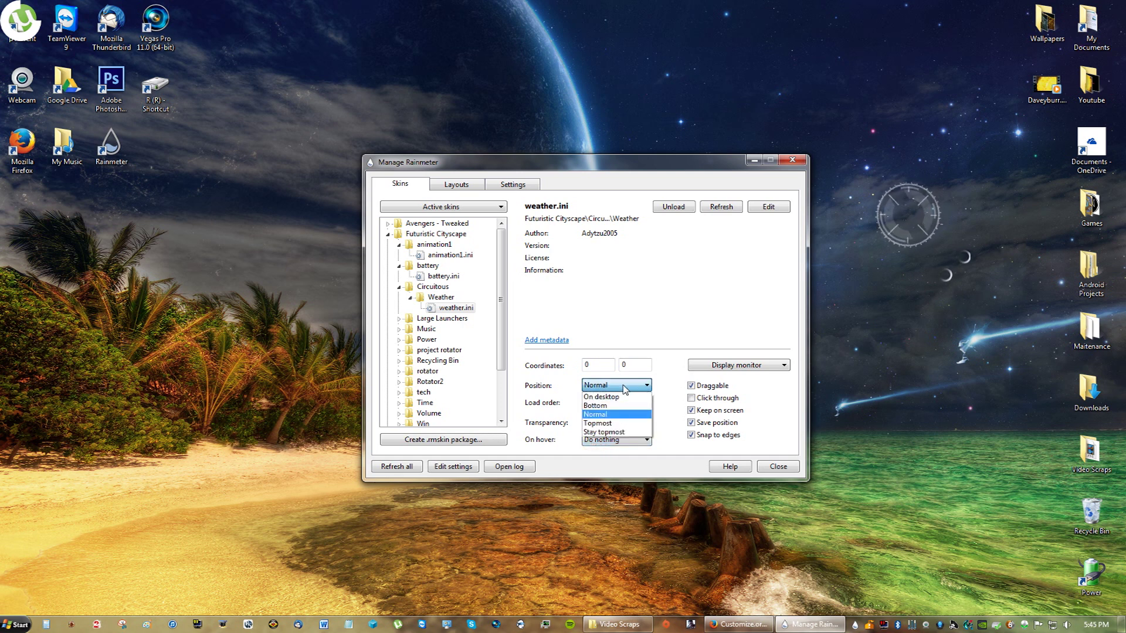
pyautogui.click(561, 339)
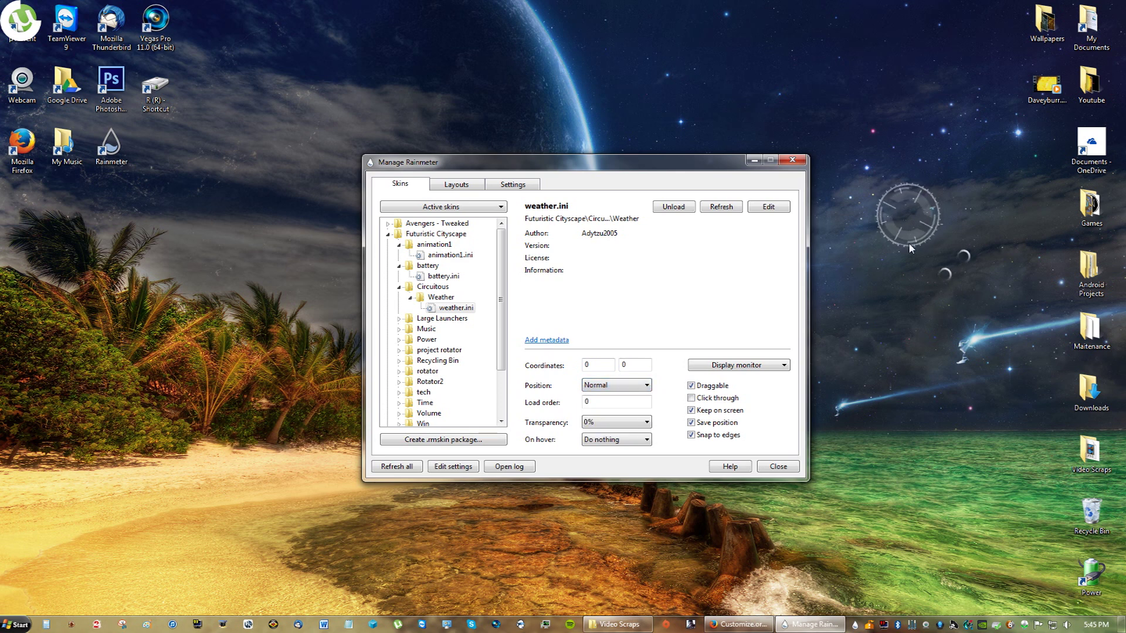
pyautogui.click(605, 385)
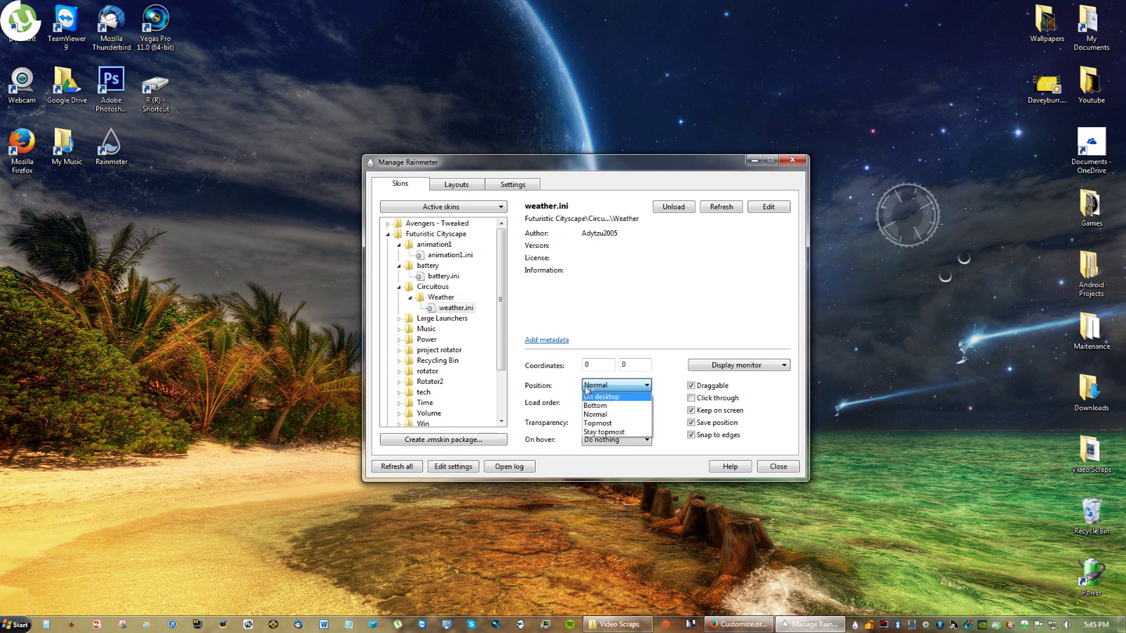
pyautogui.click(655, 328)
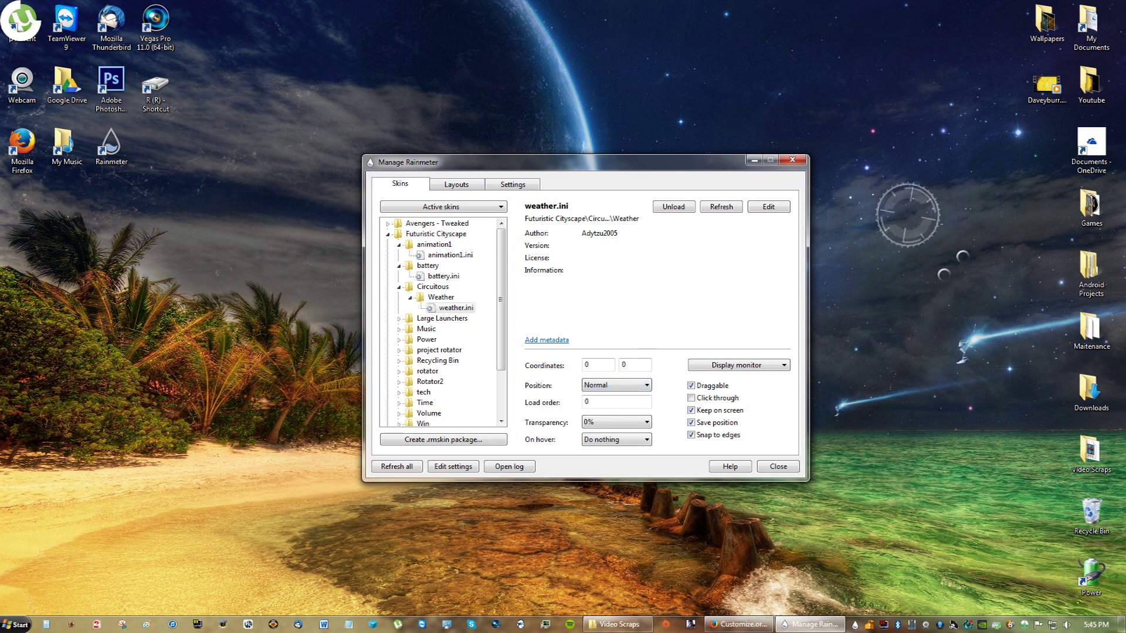
pyautogui.click(399, 320)
# Step: Load the Large Launchers.ini skin and select Music-Art.ini in the Music folder
pyautogui.click(403, 329)
pyautogui.doubleClick(403, 329)
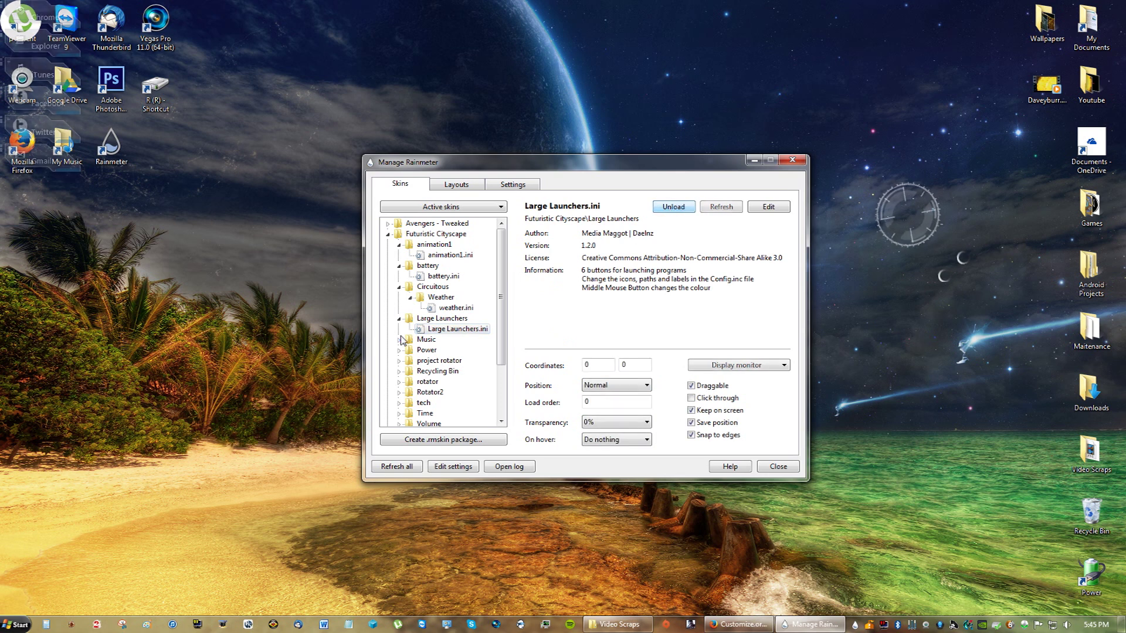
pyautogui.click(400, 340)
pyautogui.click(437, 350)
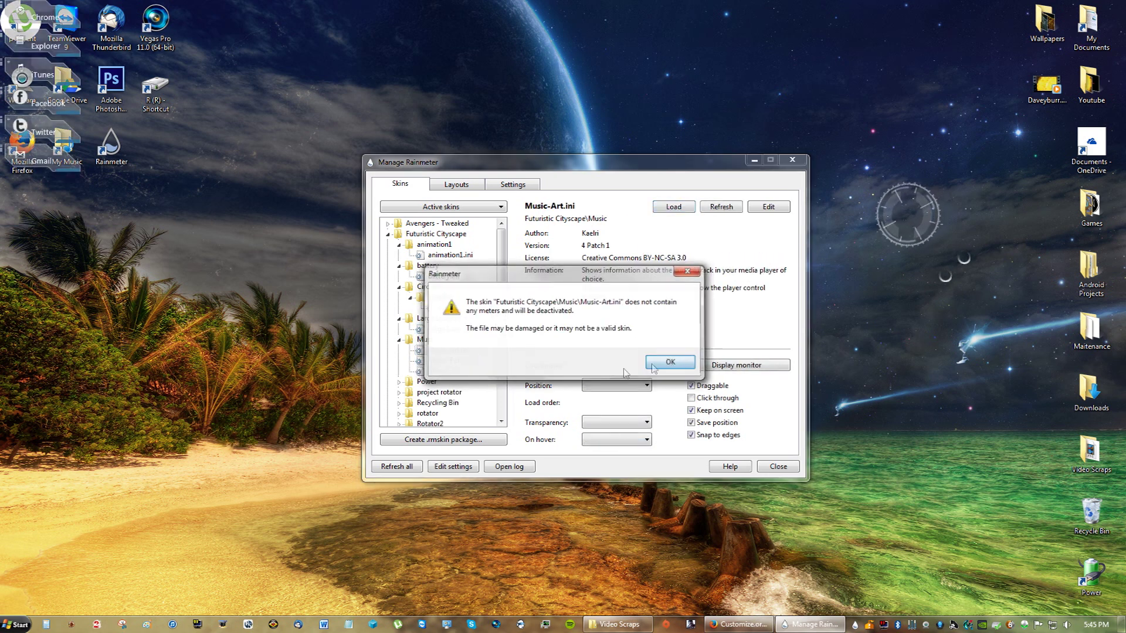
# Step: Dismiss the invalid-skin warning and the crash report, letting Rainmeter quit
pyautogui.click(664, 359)
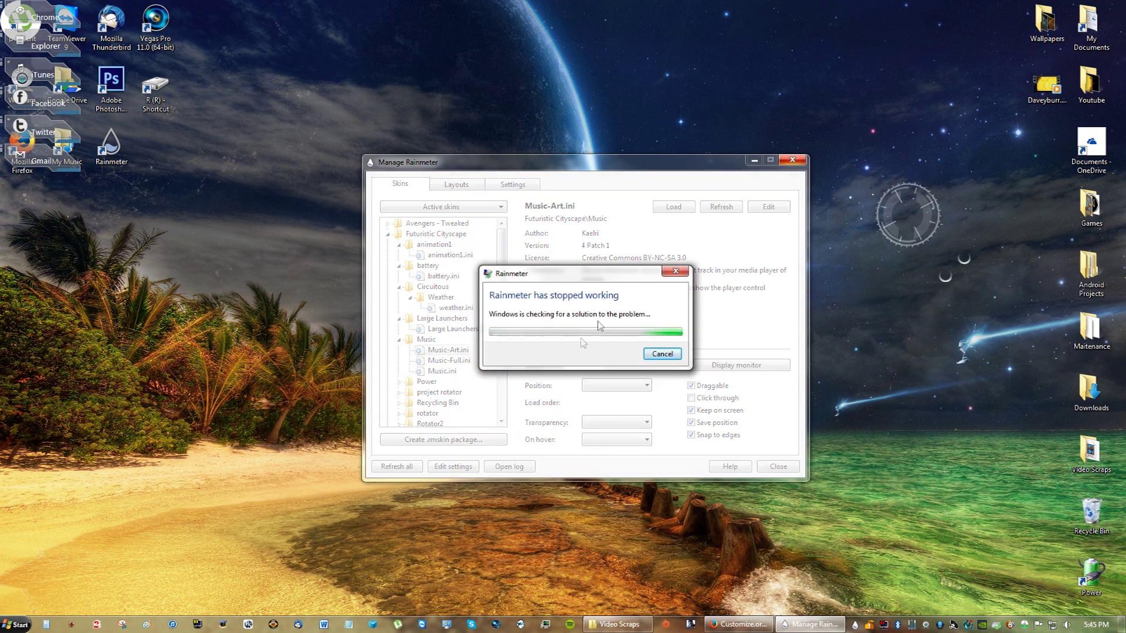
pyautogui.moveTo(622, 278); pyautogui.dragTo(677, 329)
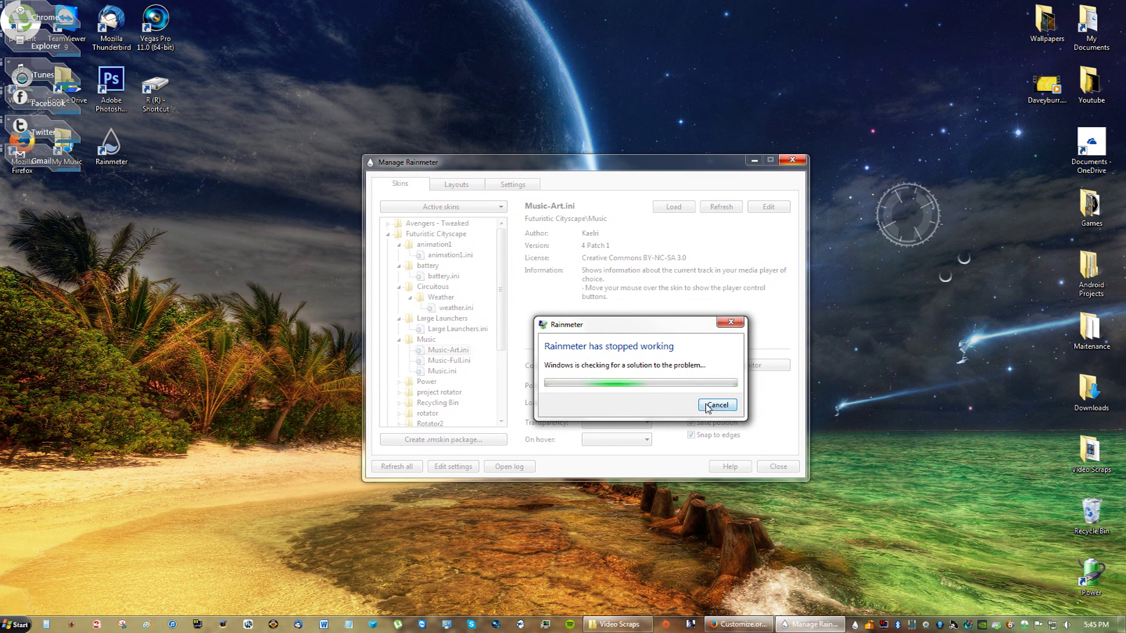
pyautogui.click(716, 405)
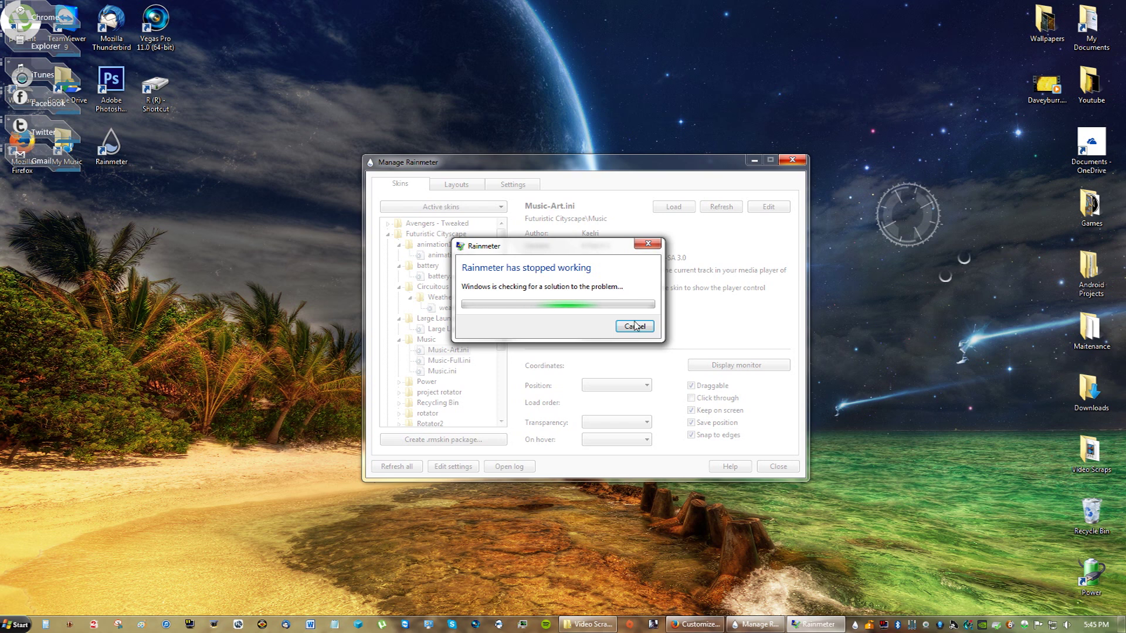
pyautogui.click(635, 326)
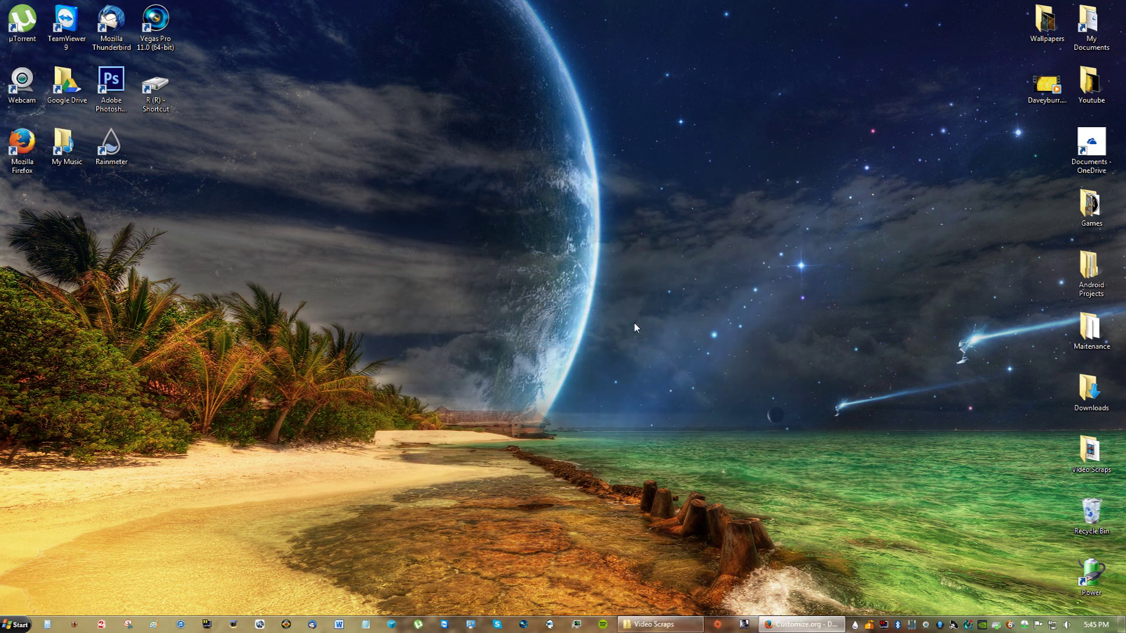
# Step: Relaunch Rainmeter from its desktop shortcut and open the Manage window from the tray icon
pyautogui.doubleClick(115, 151)
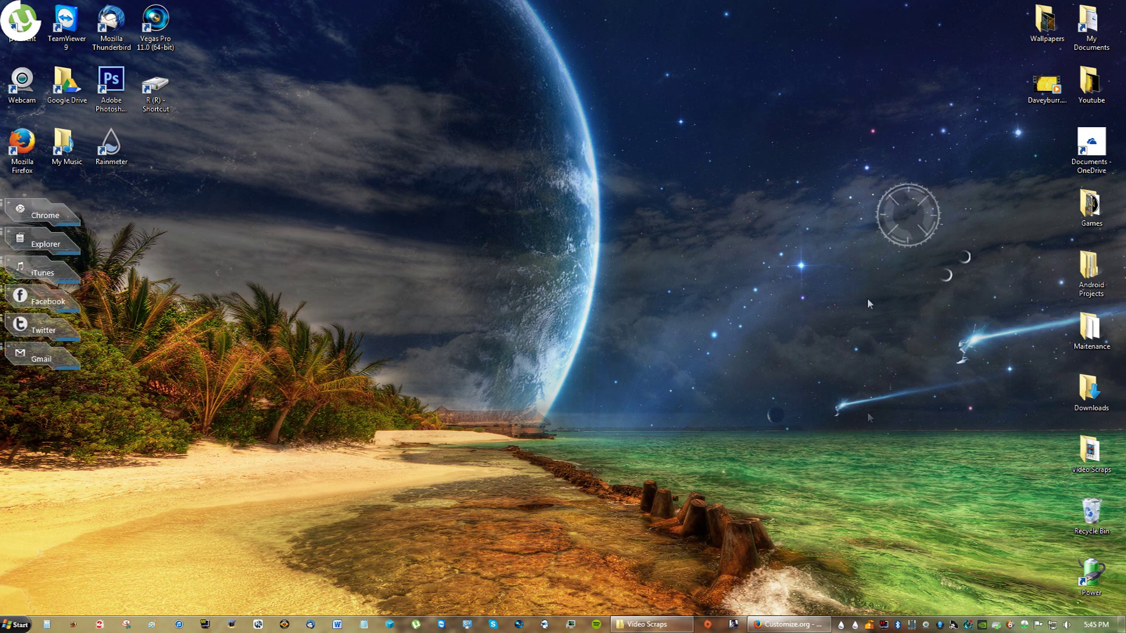
pyautogui.rightClick(856, 625)
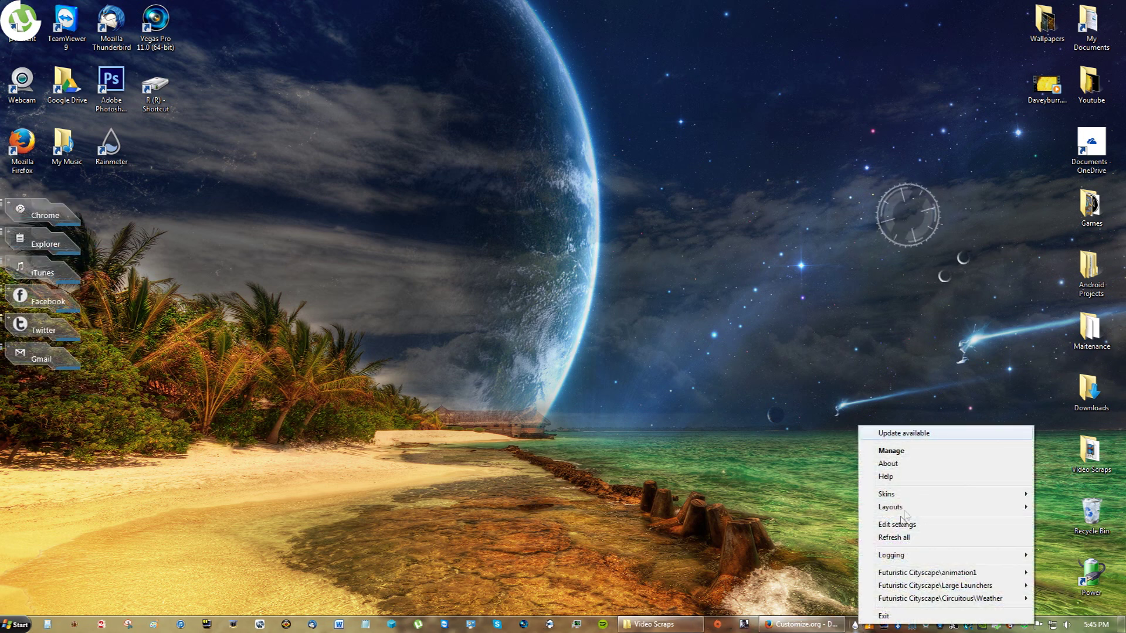
pyautogui.click(891, 451)
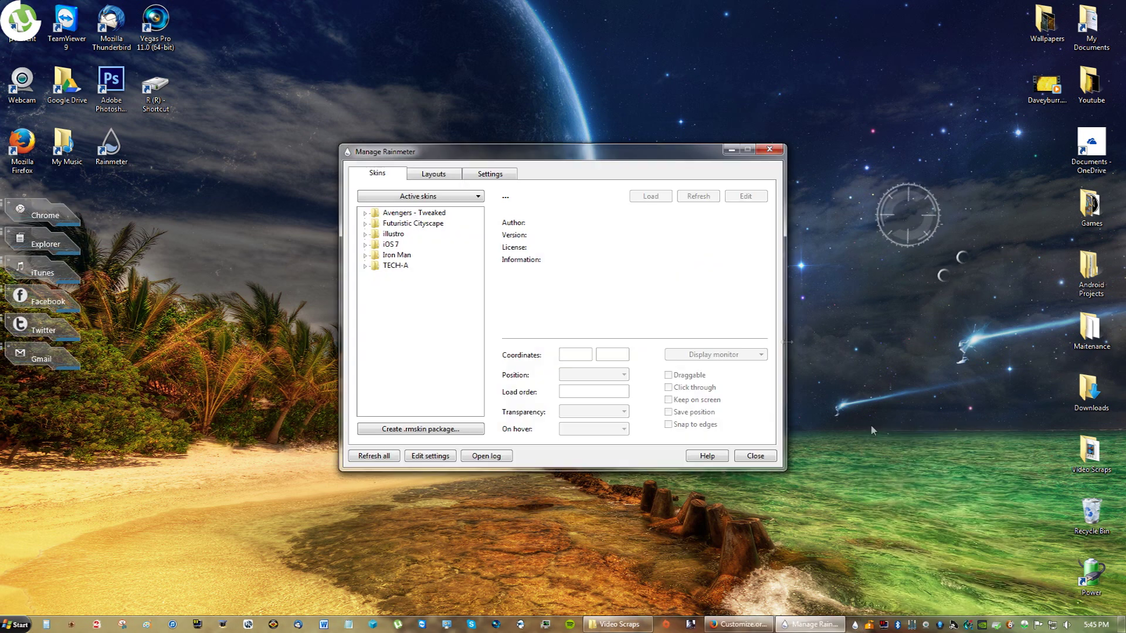
# Step: Load the Futuristic Cityscape Recycling Bin.ini skin onto the desktop
pyautogui.click(365, 224)
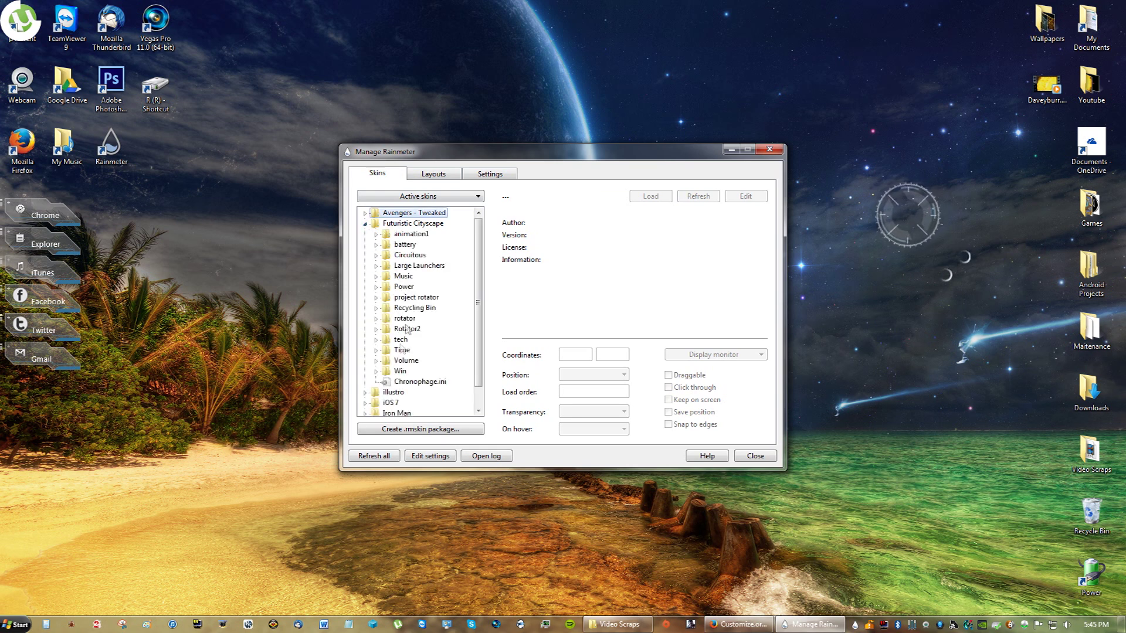
pyautogui.click(377, 308)
pyautogui.click(432, 320)
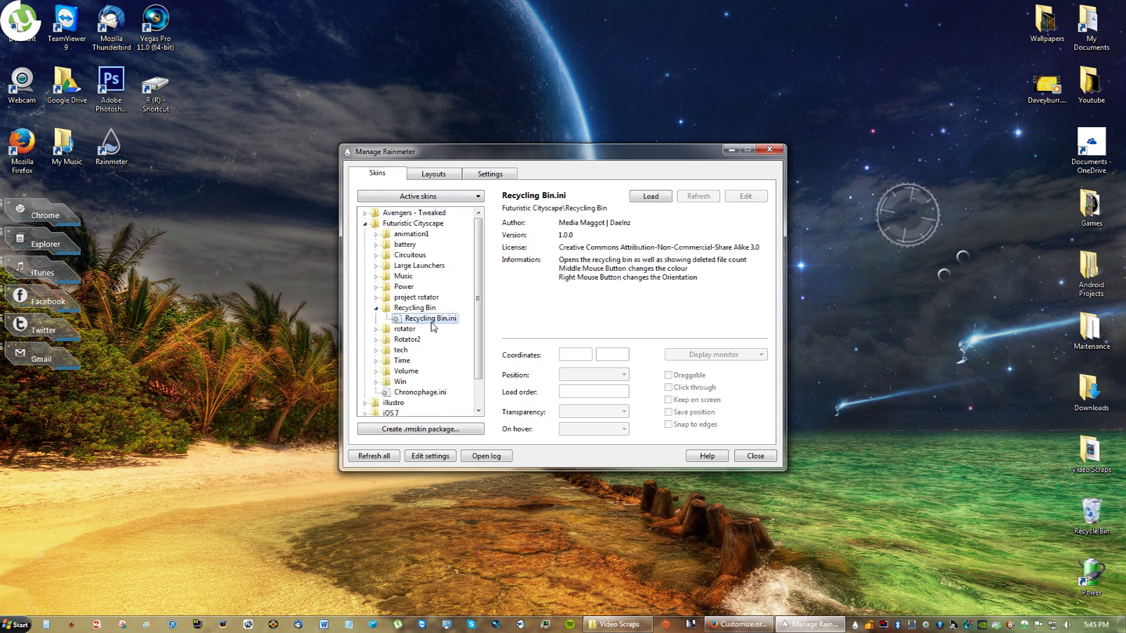
pyautogui.click(651, 197)
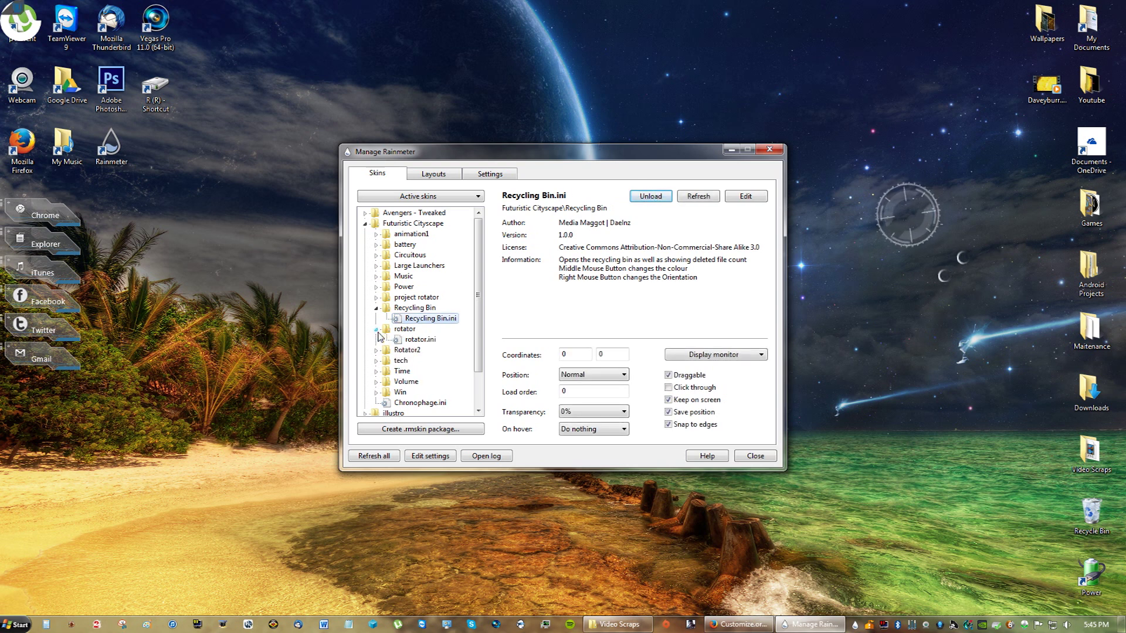
# Step: Load the rotator.ini ring skin and drag it around the clock on the right
pyautogui.click(401, 341)
pyautogui.click(650, 196)
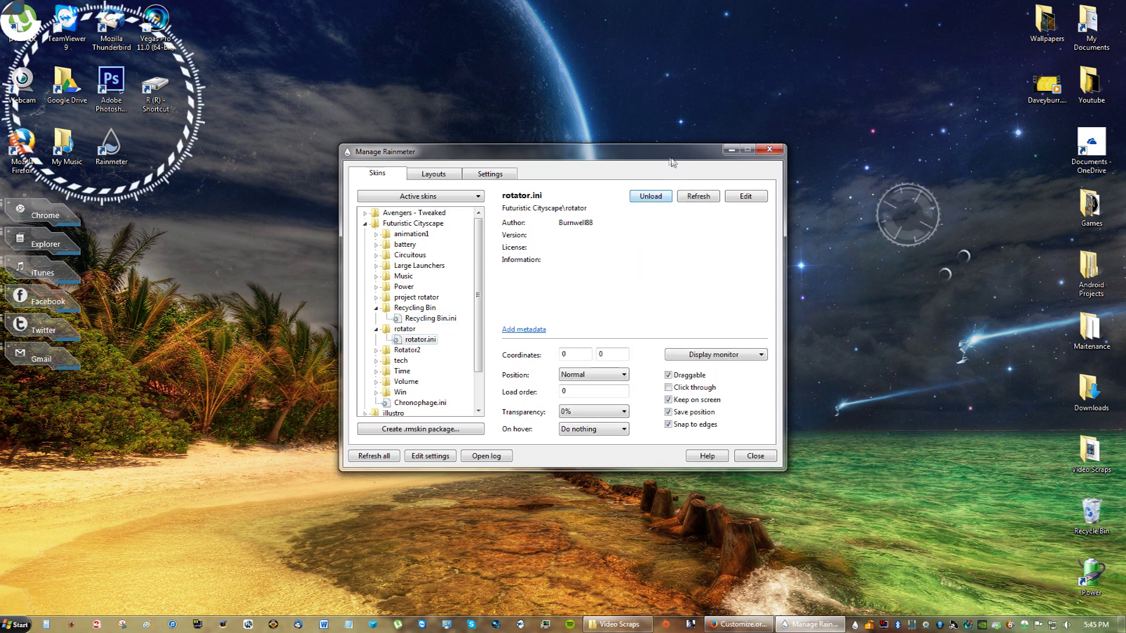
pyautogui.moveTo(648, 153); pyautogui.dragTo(671, 171)
pyautogui.moveTo(154, 182); pyautogui.dragTo(965, 311)
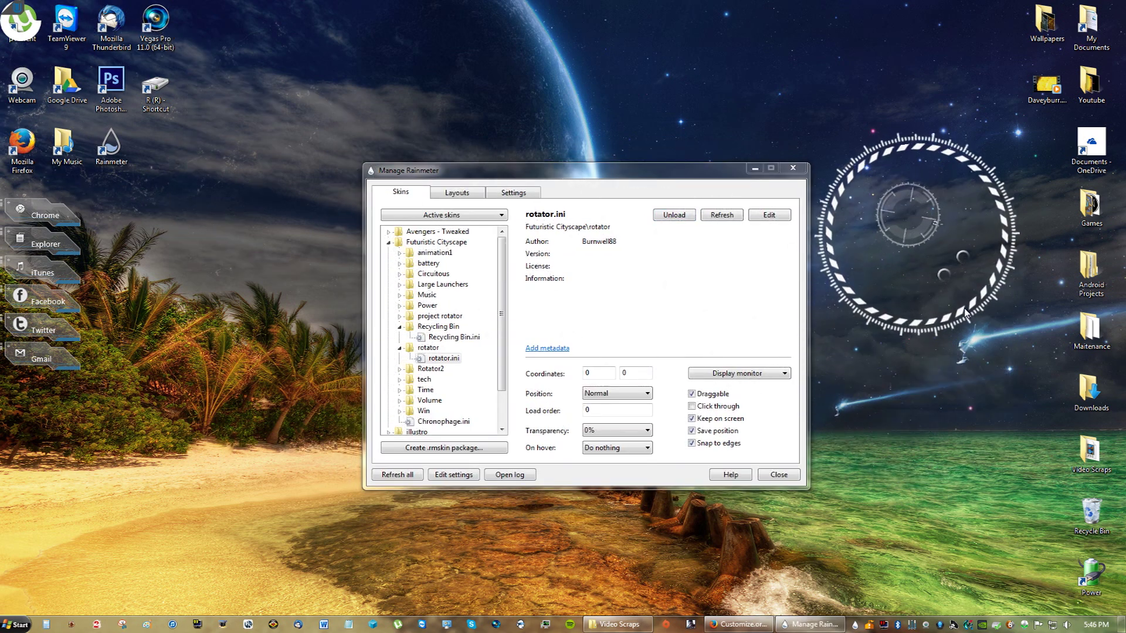
# Step: Load the Rotator2 ring skin and stack it over the first ring at 1388, 224
pyautogui.click(399, 369)
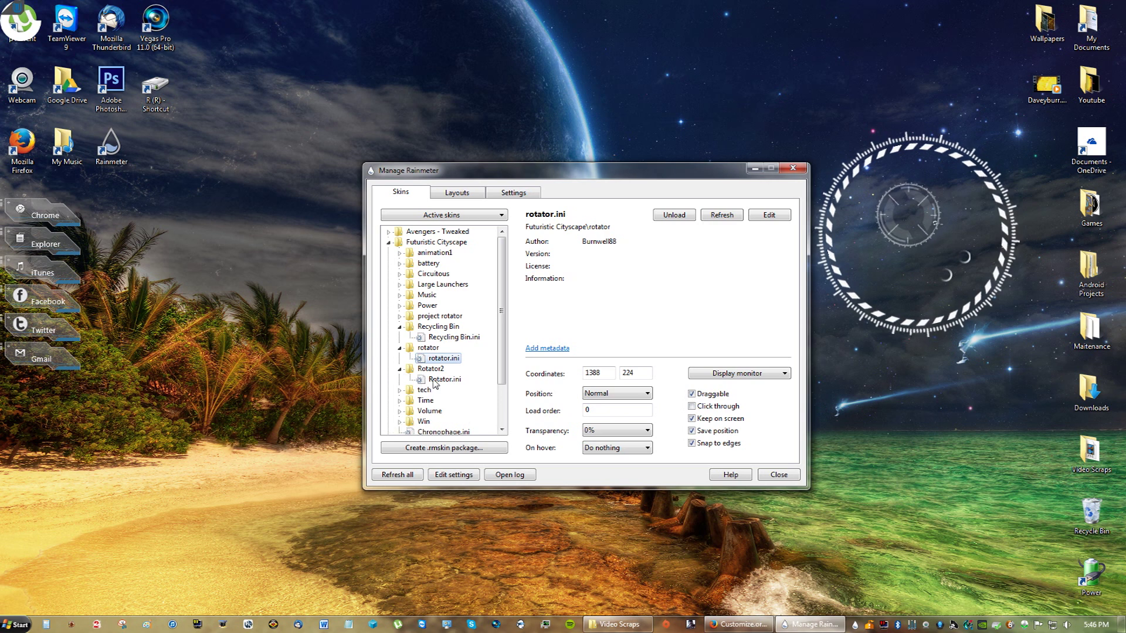
pyautogui.click(445, 380)
pyautogui.click(673, 215)
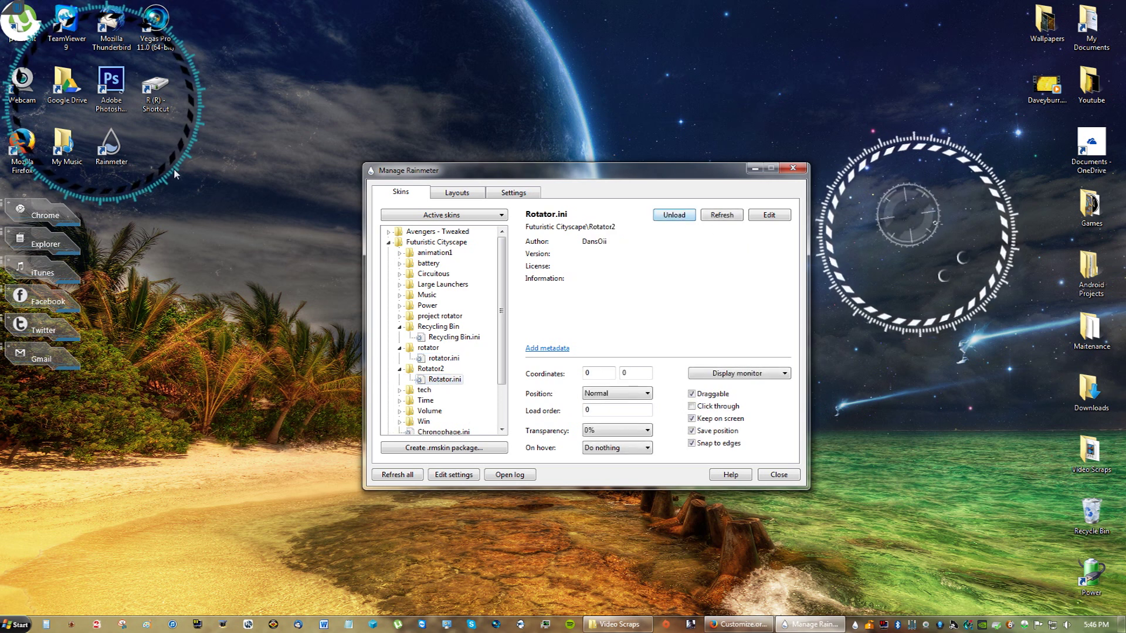
pyautogui.moveTo(174, 167); pyautogui.dragTo(942, 324)
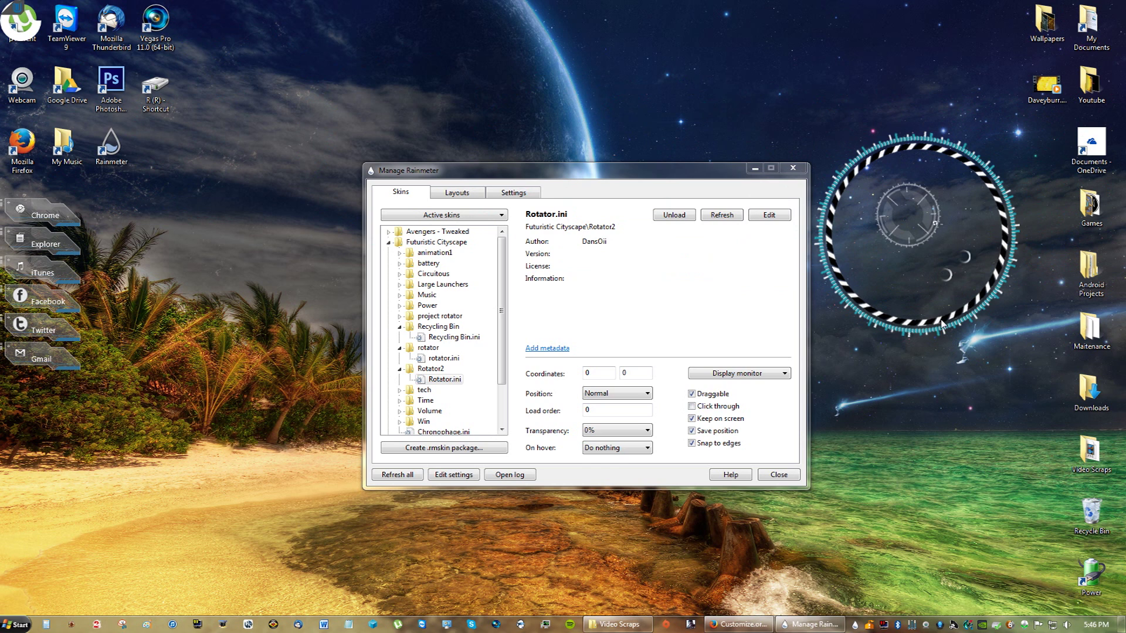
# Step: Load the tech folder's cpu and ram.ini.ini meter and place it inside the rings at 1468, 442
pyautogui.click(400, 390)
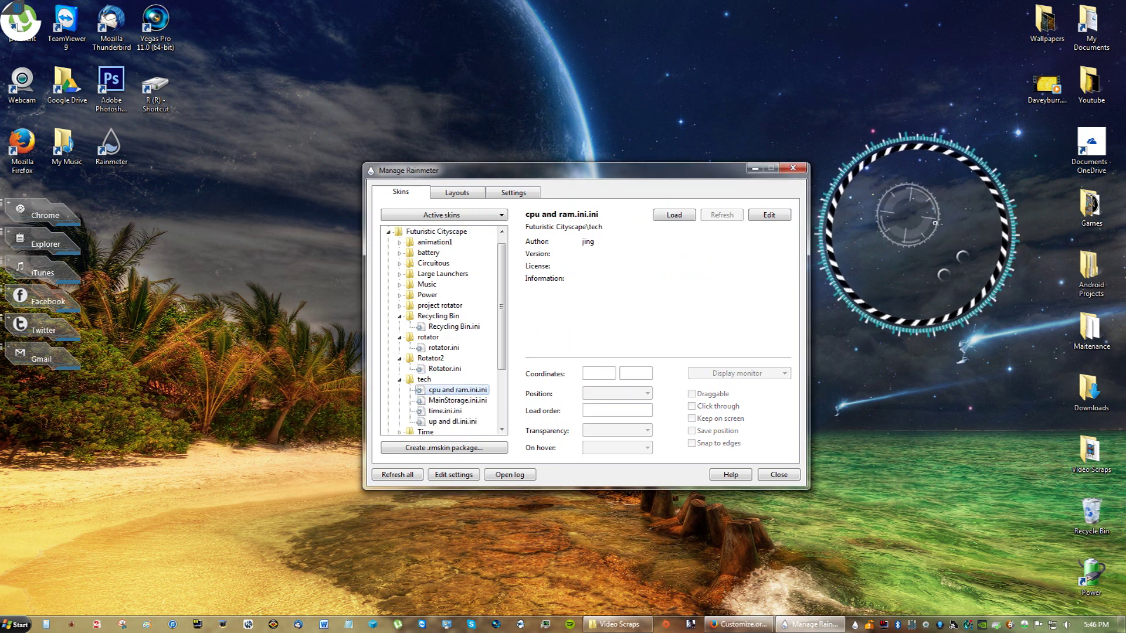
pyautogui.click(674, 214)
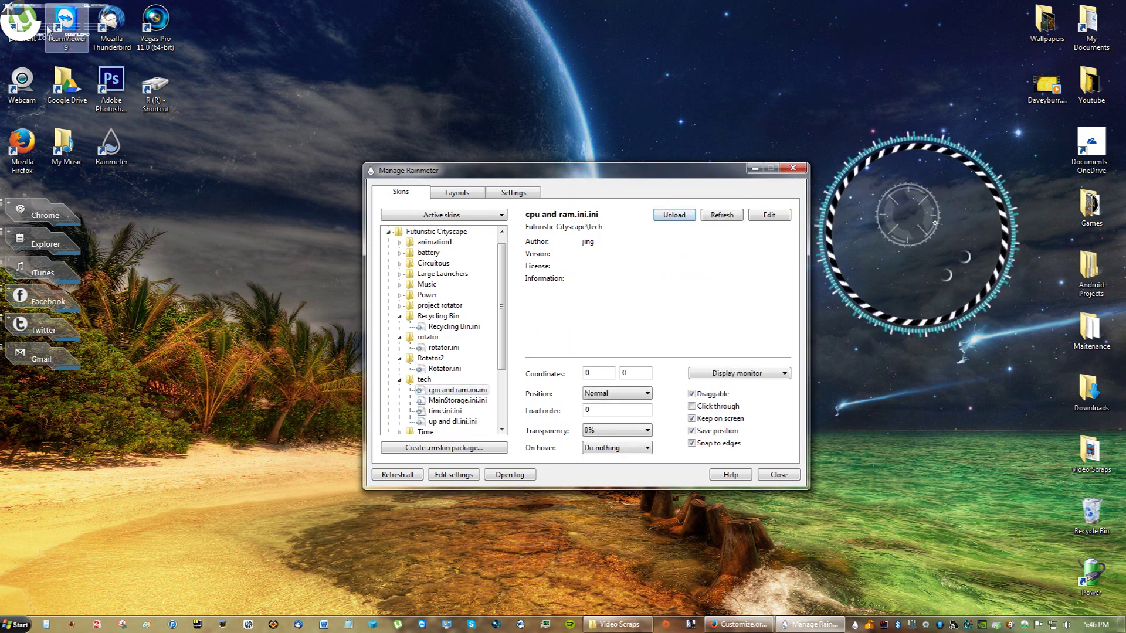
pyautogui.moveTo(86, 41); pyautogui.dragTo(903, 260)
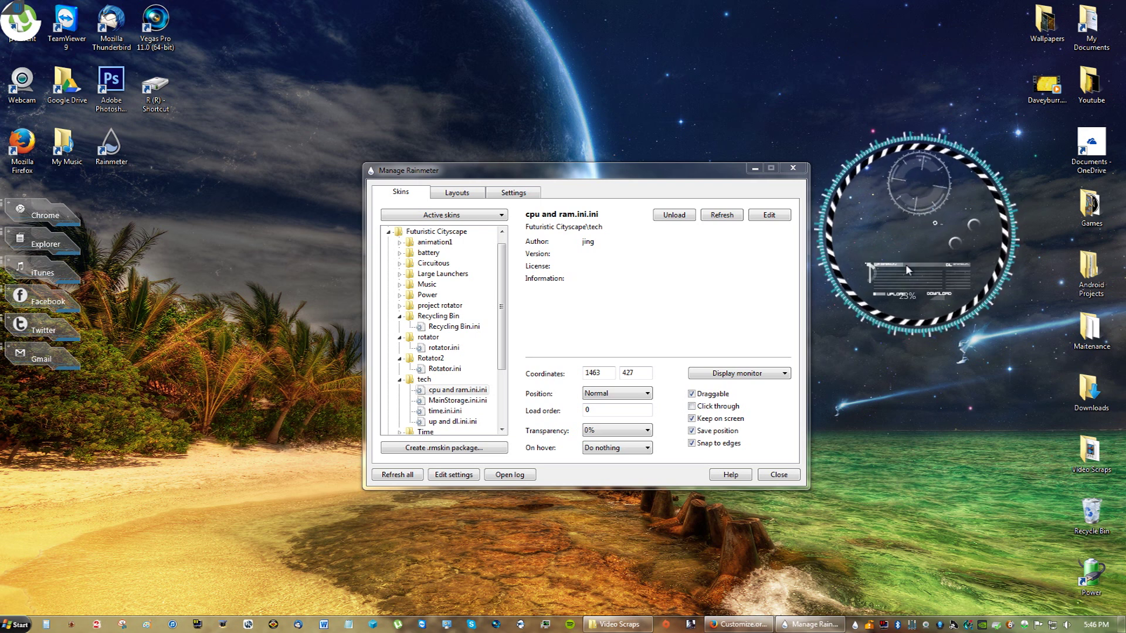
pyautogui.moveTo(905, 264); pyautogui.dragTo(908, 272)
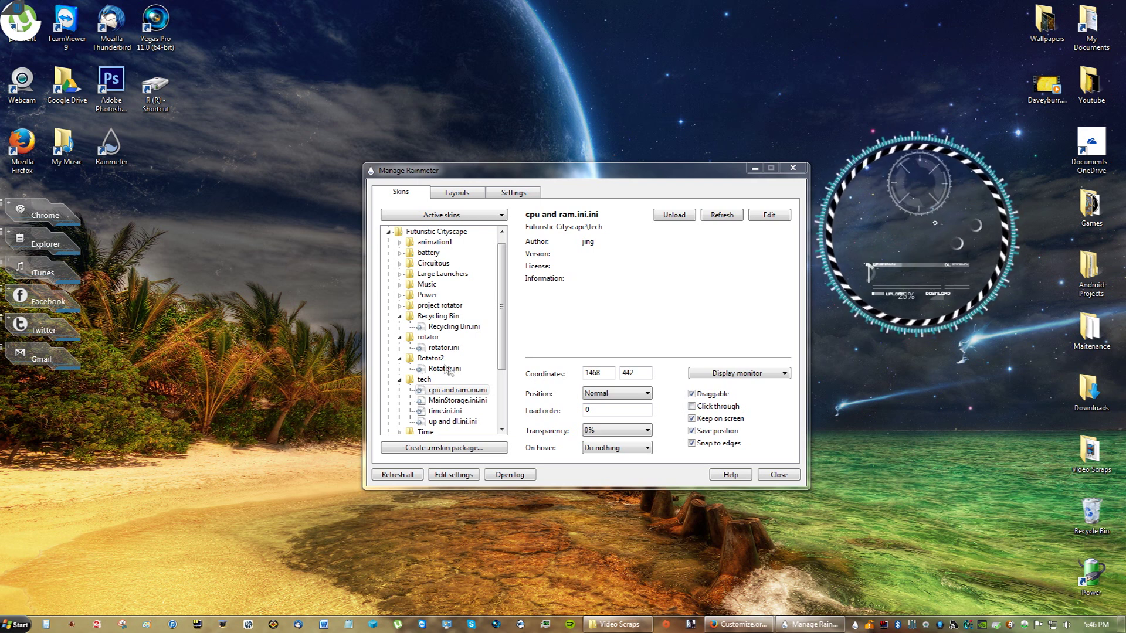
pyautogui.scroll(-3, 503, 354)
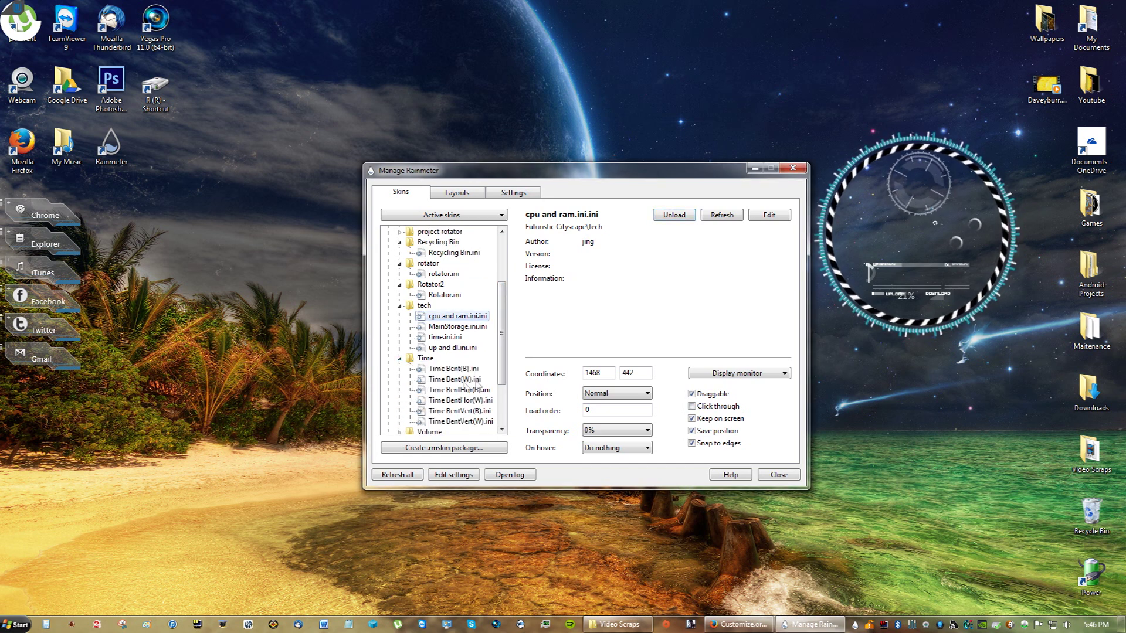
pyautogui.scroll(-3, 418, 385)
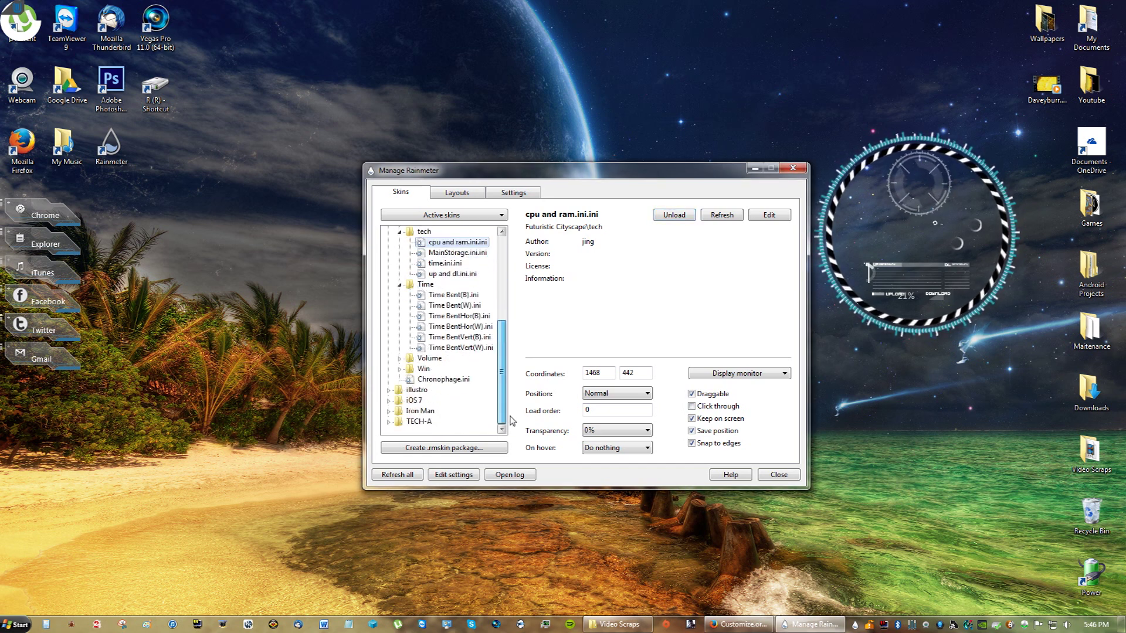
# Step: Load the Volume.ini slider skin and drag it to the right side of the desktop
pyautogui.click(399, 358)
pyautogui.click(444, 368)
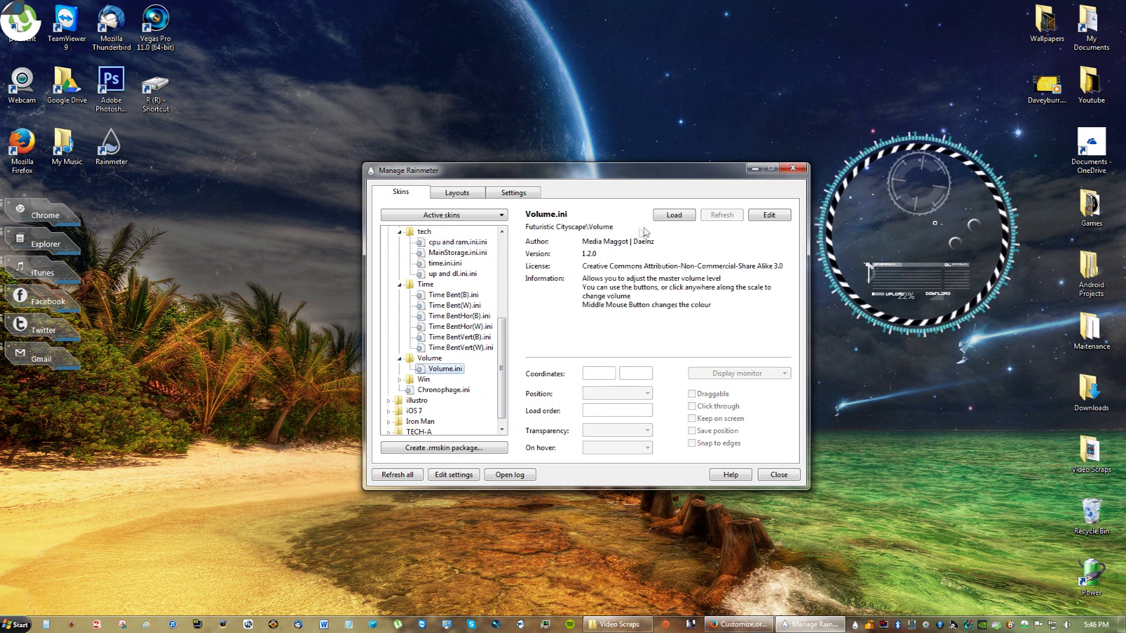
pyautogui.click(673, 215)
pyautogui.moveTo(31, 185); pyautogui.dragTo(1042, 546)
# Step: Rearrange the Downloads, Video Scraps, Recycle Bin and Power icons and push the slider to the right edge
pyautogui.moveTo(1111, 608); pyautogui.dragTo(963, 397)
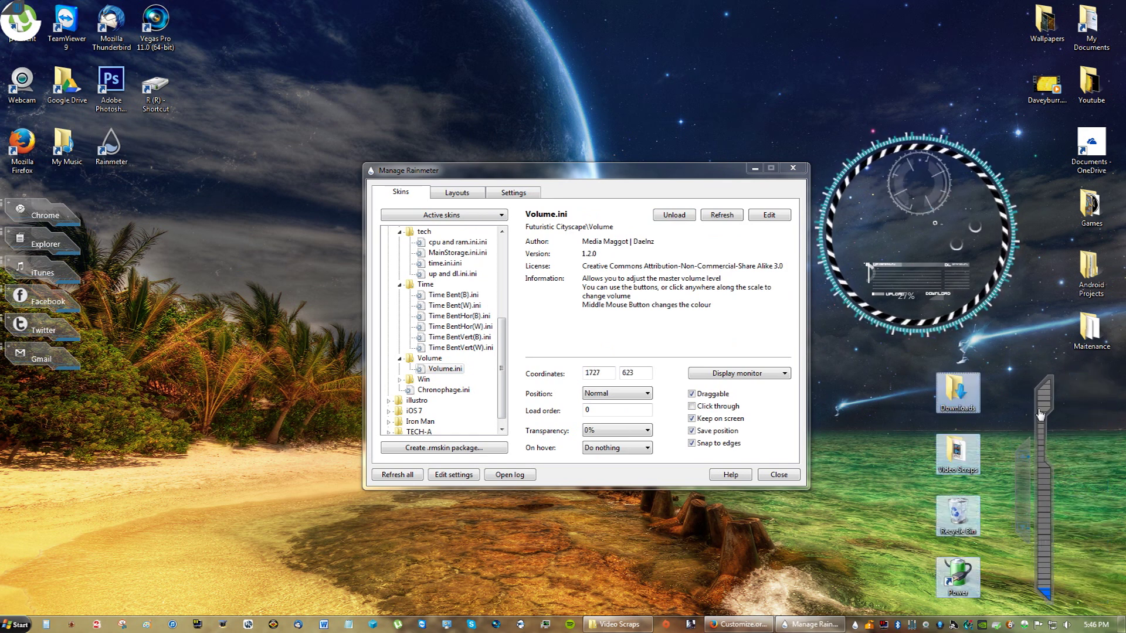
pyautogui.moveTo(1039, 414); pyautogui.dragTo(1103, 417)
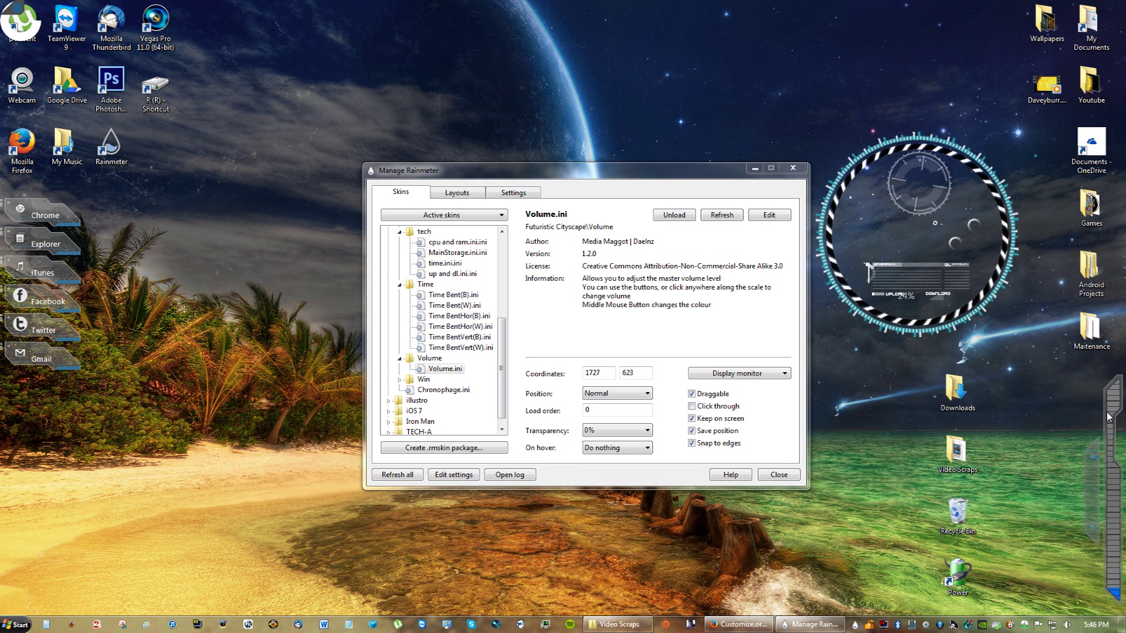
pyautogui.moveTo(917, 378); pyautogui.dragTo(973, 607)
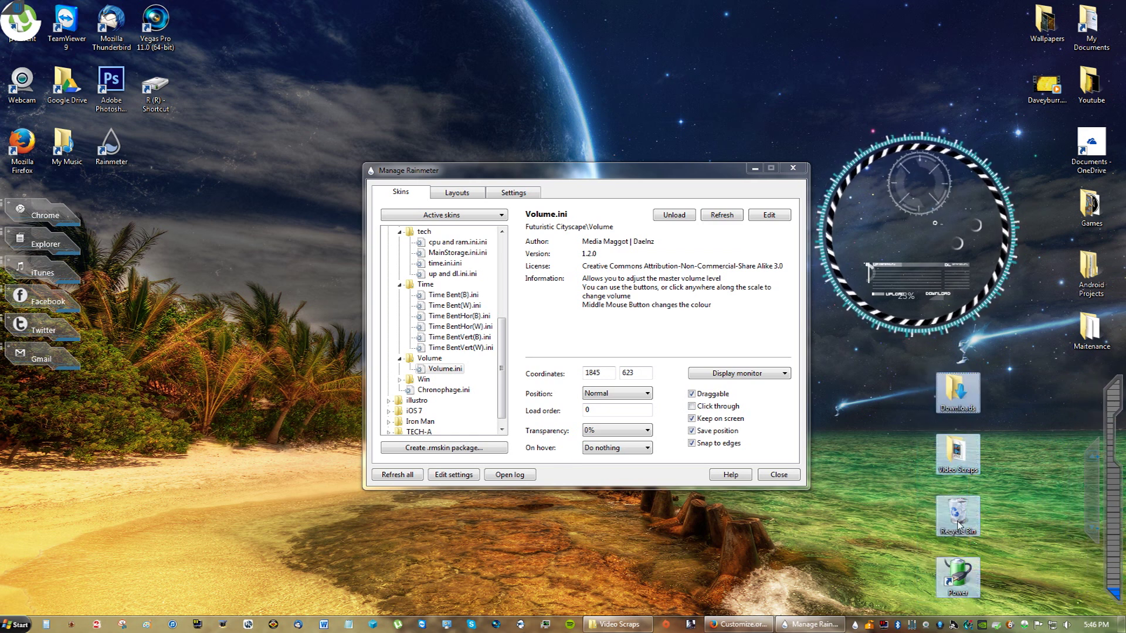
pyautogui.moveTo(1033, 523); pyautogui.dragTo(1047, 523)
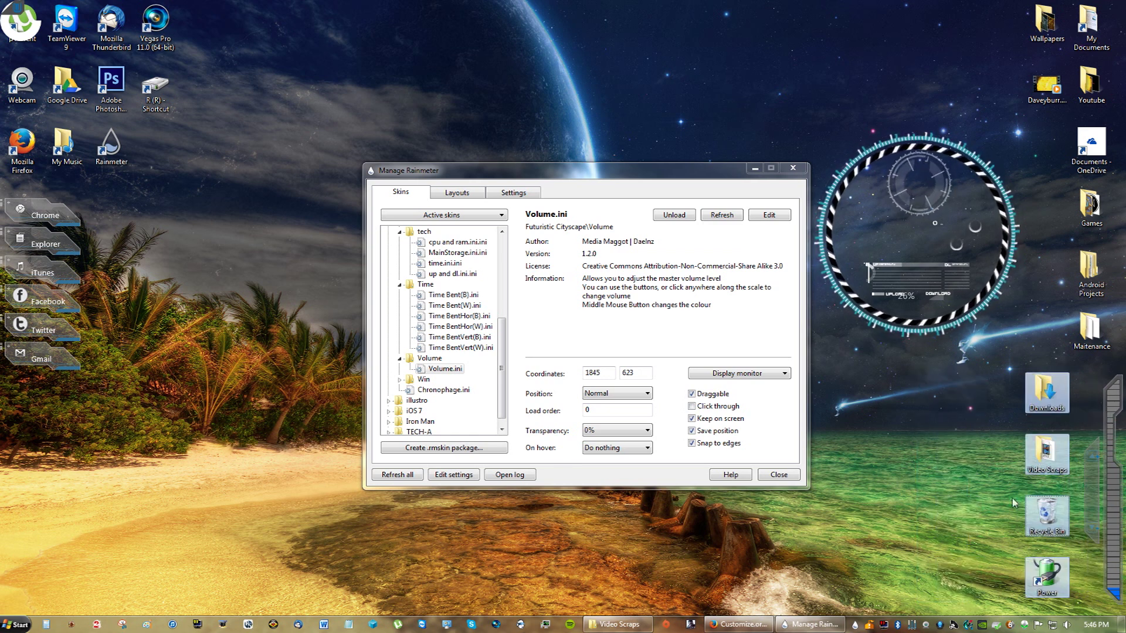
pyautogui.click(509, 380)
pyautogui.scroll(-1, 434, 376)
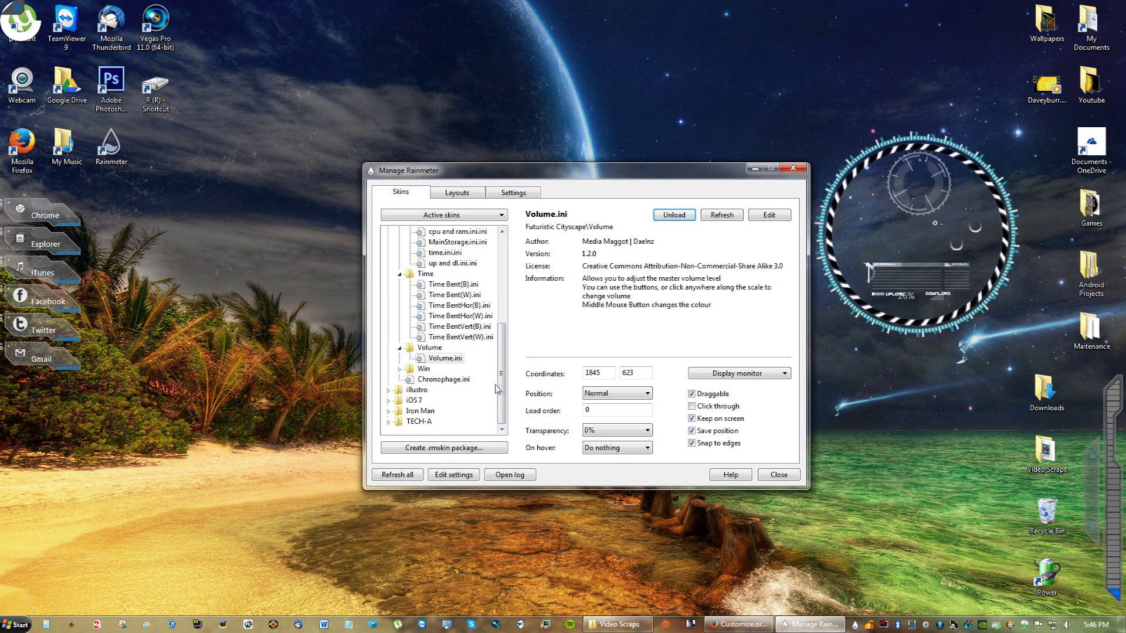
pyautogui.scroll(2, 496, 384)
pyautogui.scroll(-2, 495, 384)
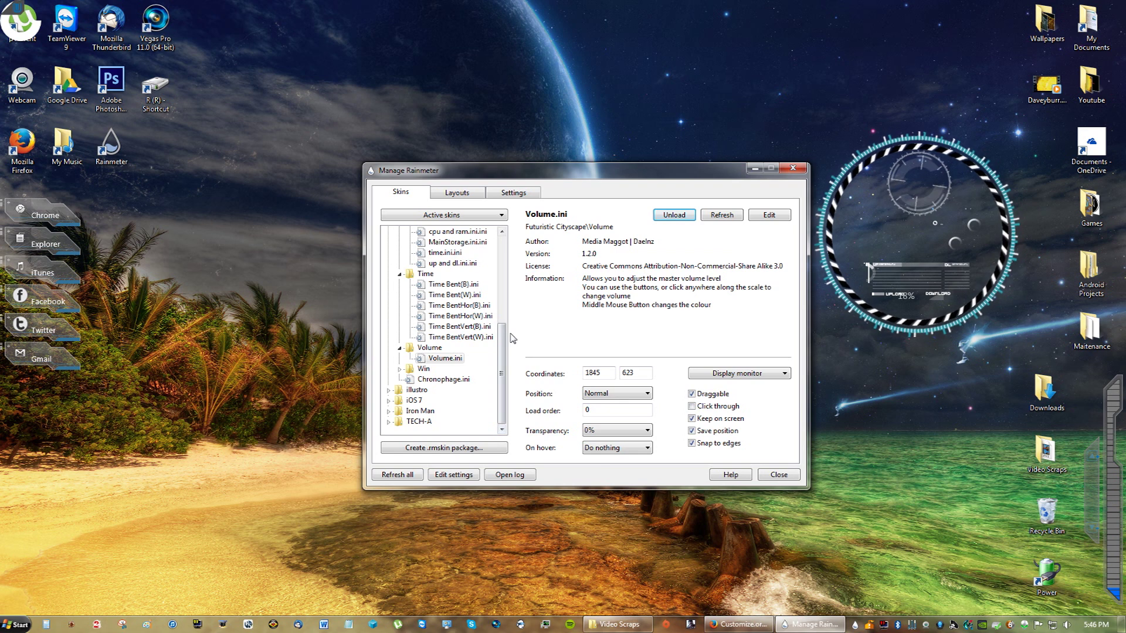
# Step: Unload the Rotator2 ring skin and minimize the Rainmeter manager window
pyautogui.moveTo(502, 340); pyautogui.dragTo(516, 249)
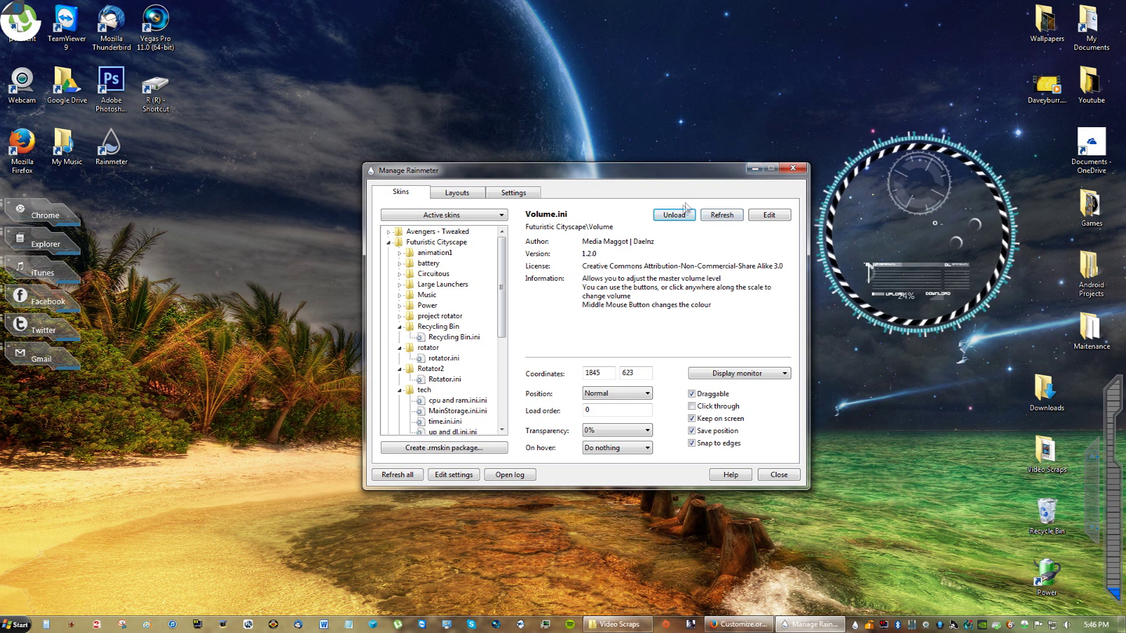
pyautogui.rightClick(823, 245)
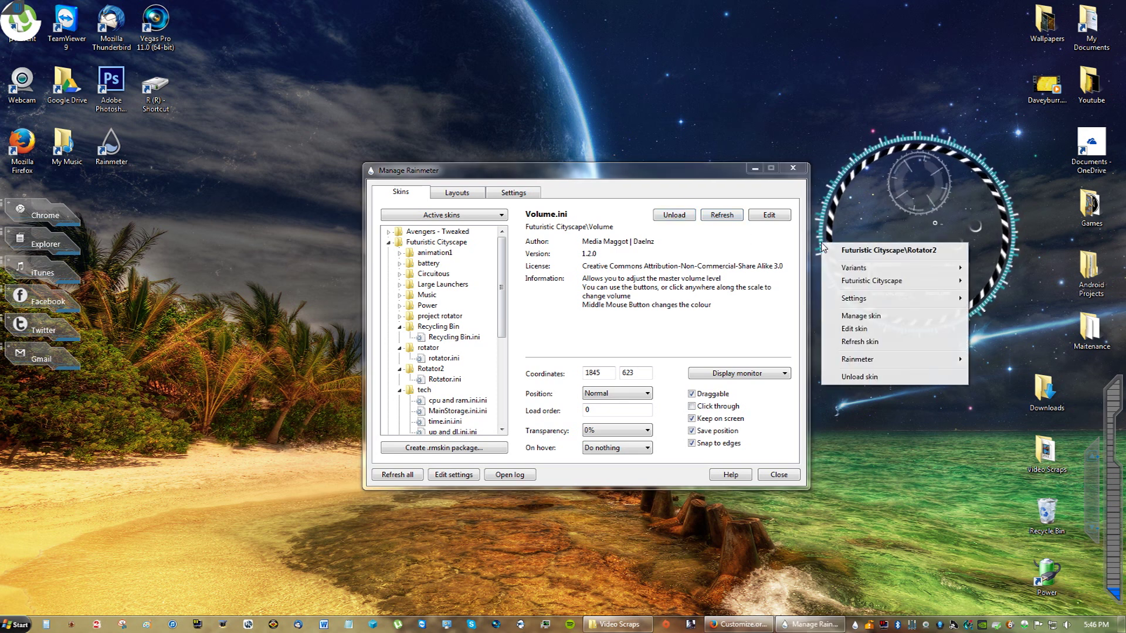
pyautogui.click(839, 376)
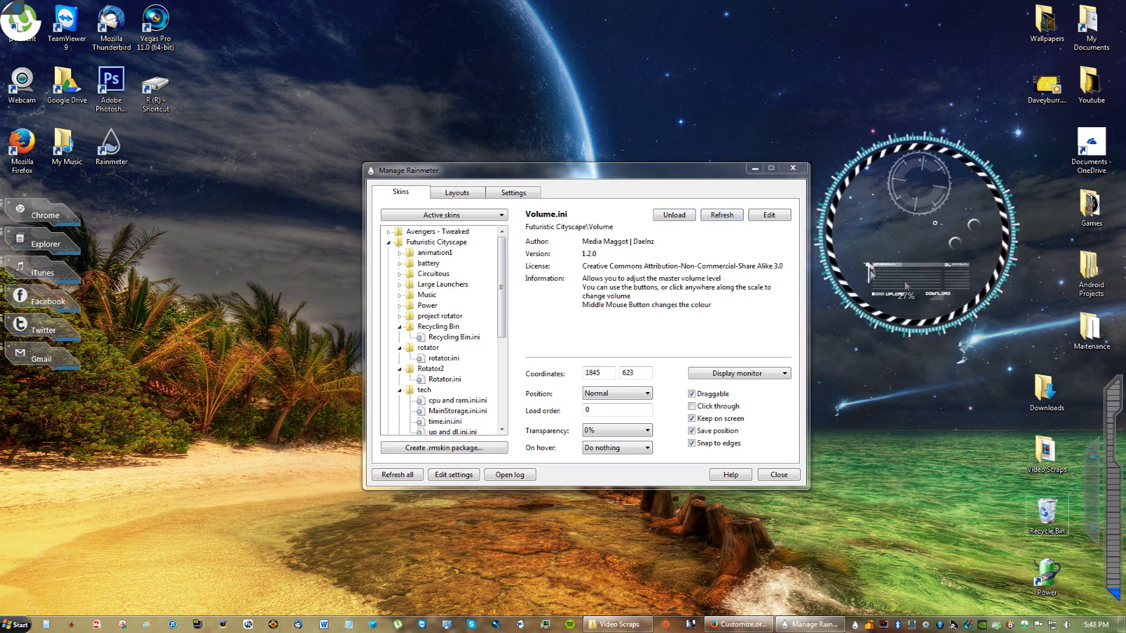
pyautogui.click(754, 169)
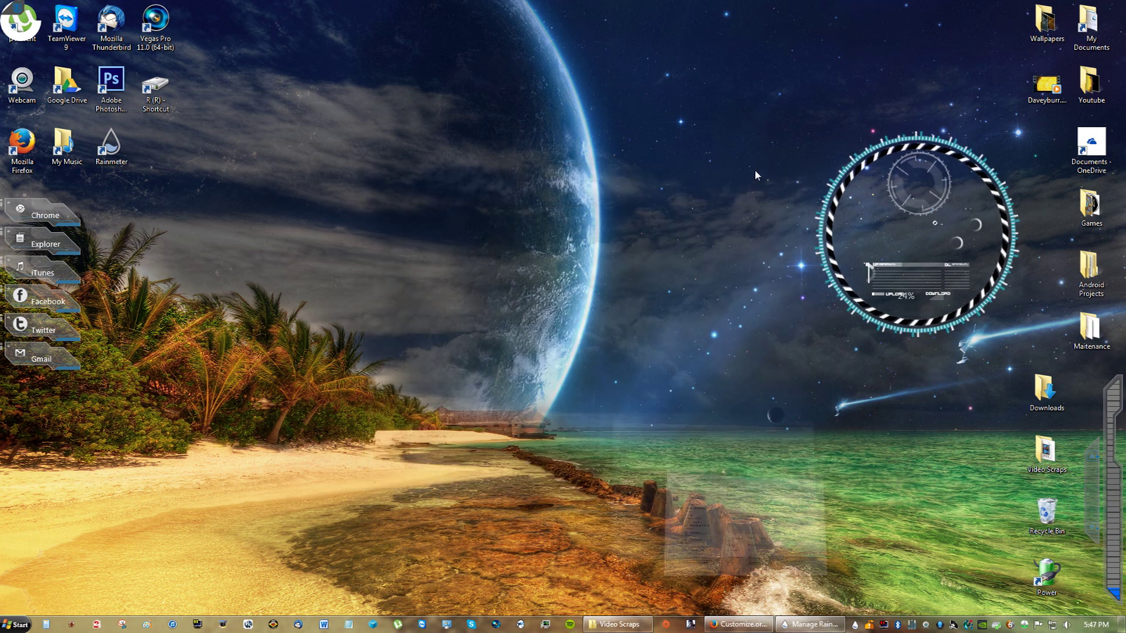
# Step: Open the Wallpapers desktop folder to check its four images, close it, and return to Firefox
pyautogui.doubleClick(1048, 23)
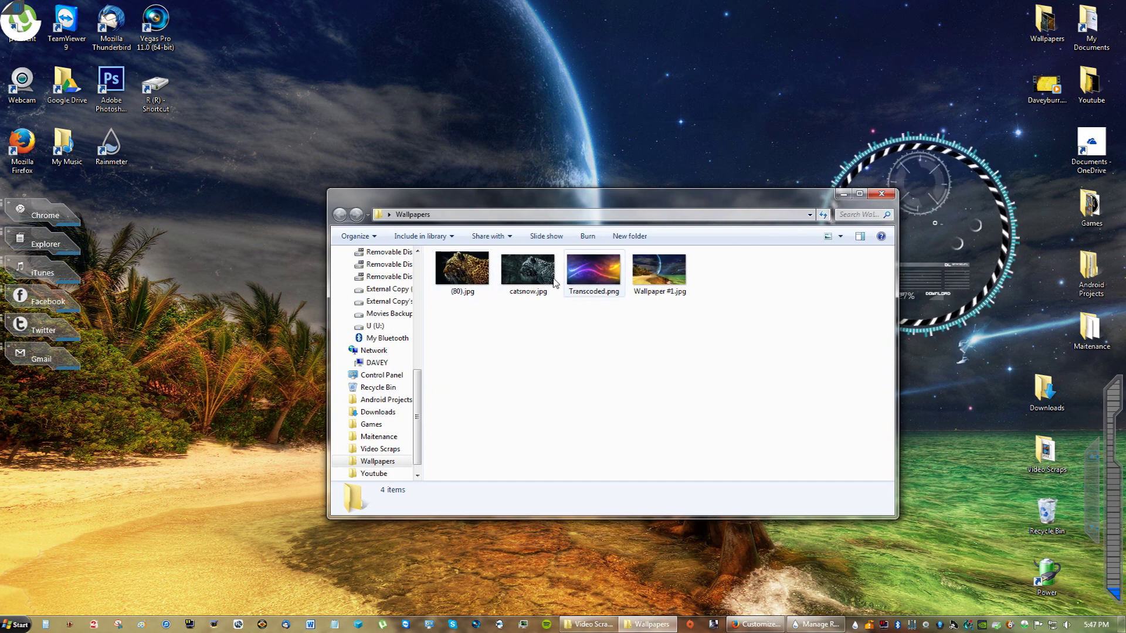
pyautogui.click(881, 195)
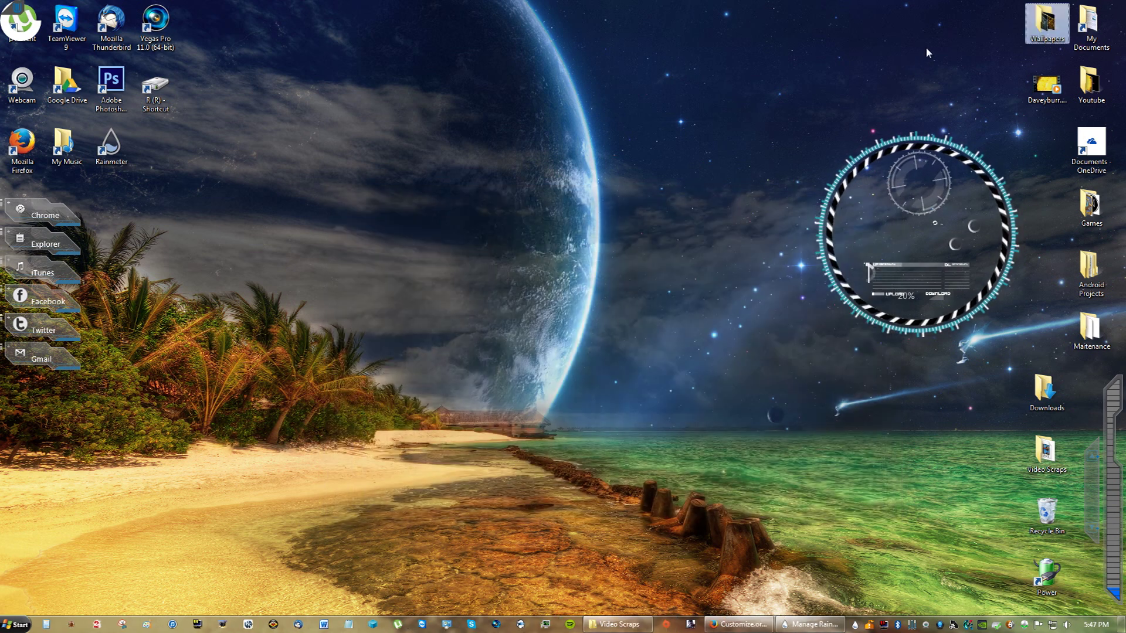
pyautogui.click(738, 624)
# Step: Return to the Futuristic Cityscape skin details page on customize.org and scroll to the comments
pyautogui.click(64, 8)
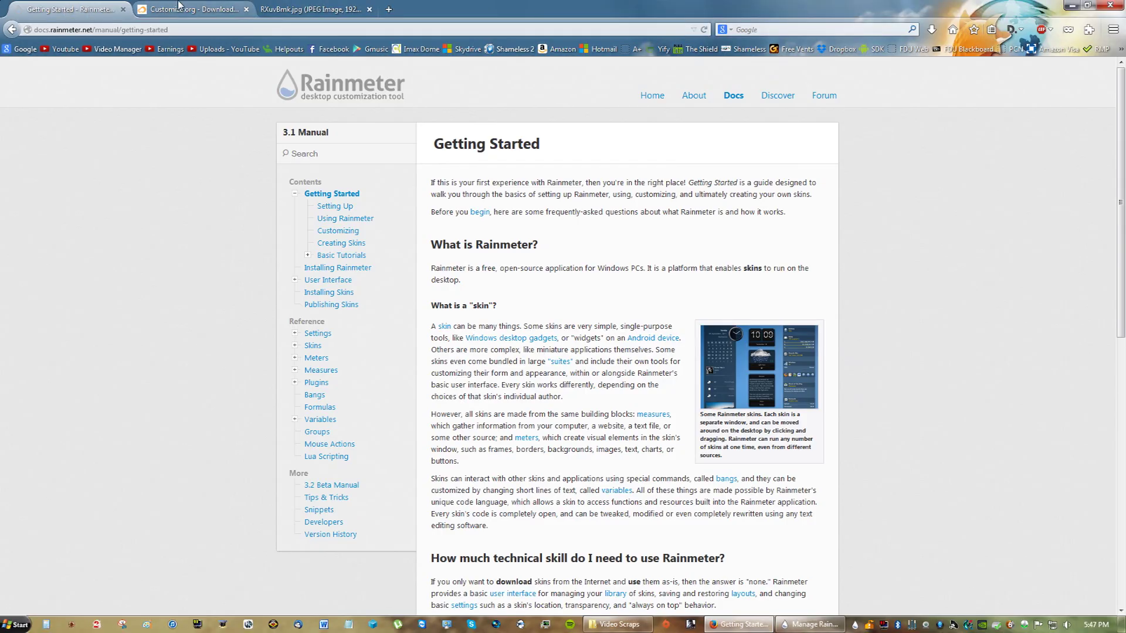
pyautogui.hotkey('ctrl', 'Tab')
pyautogui.click(10, 30)
pyautogui.scroll(-7, 296, 404)
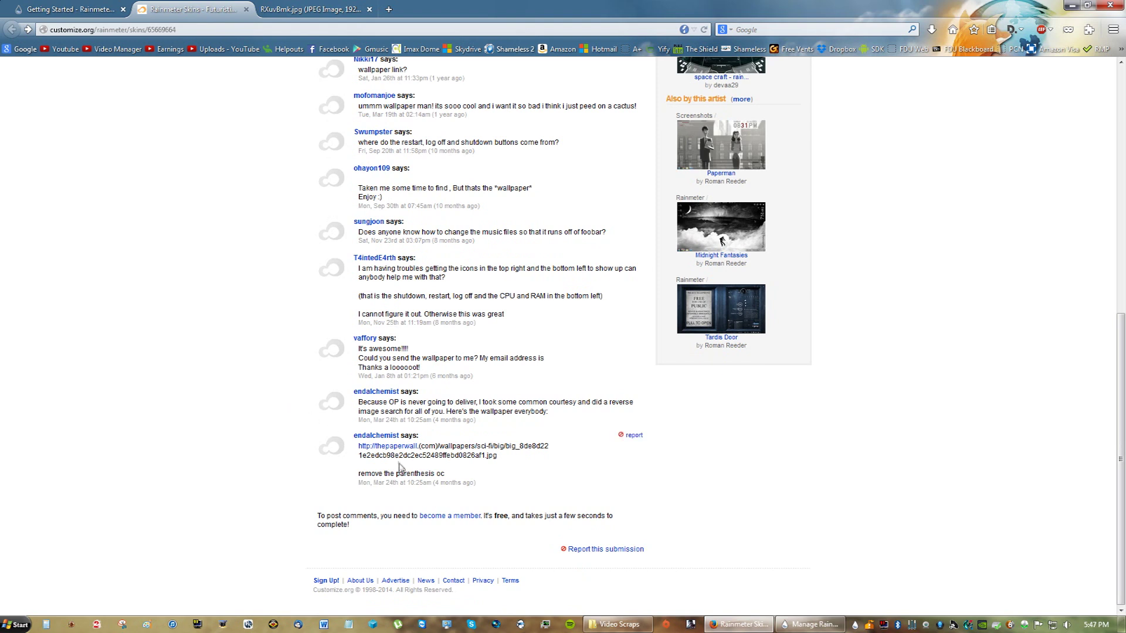
# Step: Copy the wallpaper link from the last comment and open it as the full-size cityscape image
pyautogui.moveTo(509, 463); pyautogui.dragTo(368, 446)
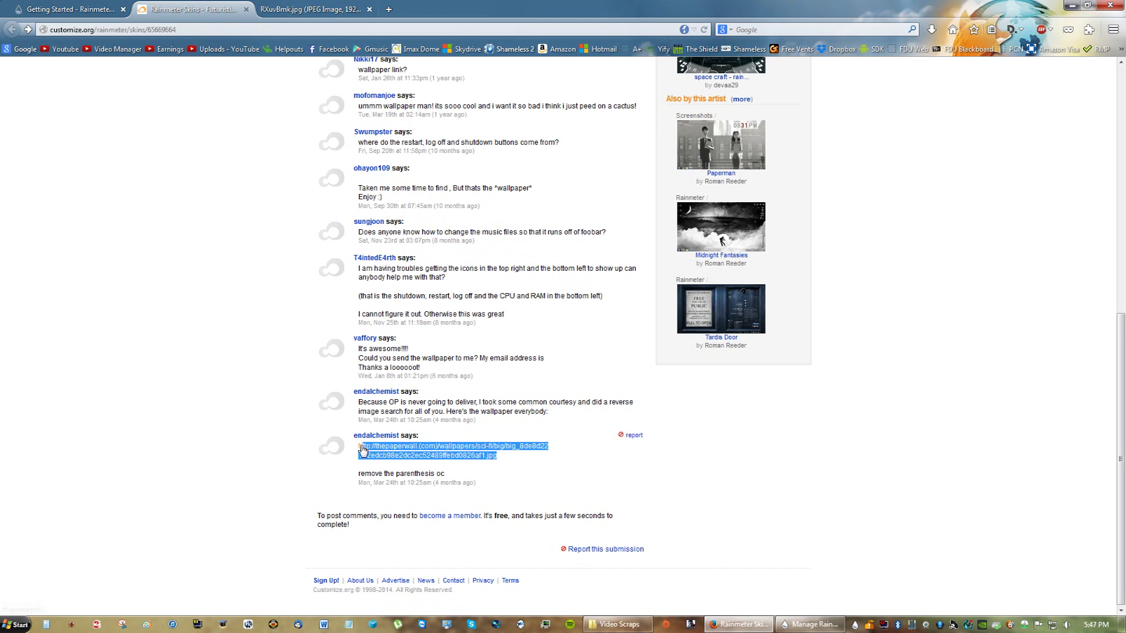
pyautogui.rightClick(398, 456)
pyautogui.click(438, 545)
pyautogui.click(151, 29)
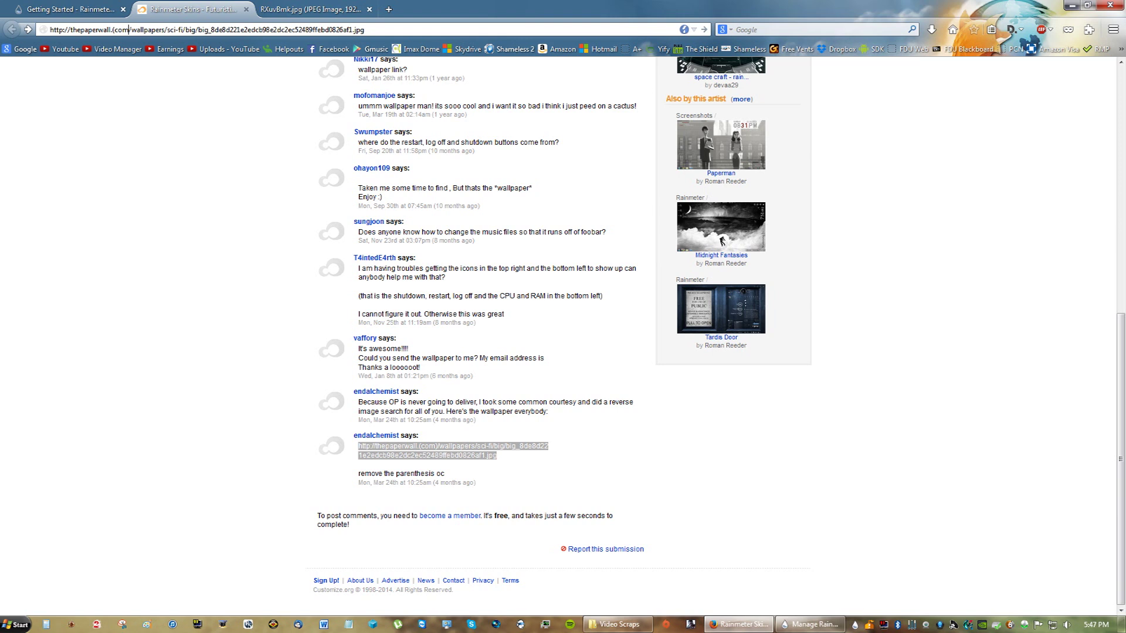
pyautogui.press('Return')
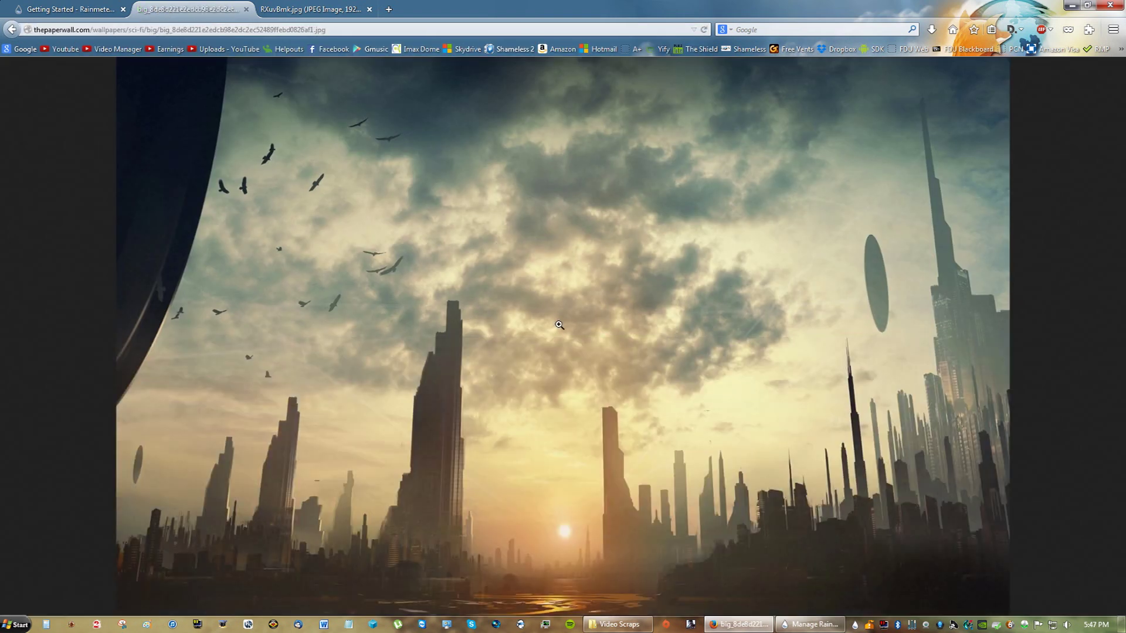
# Step: Set the cityscape image as the Windows desktop background, then minimize Firefox
pyautogui.rightClick(559, 325)
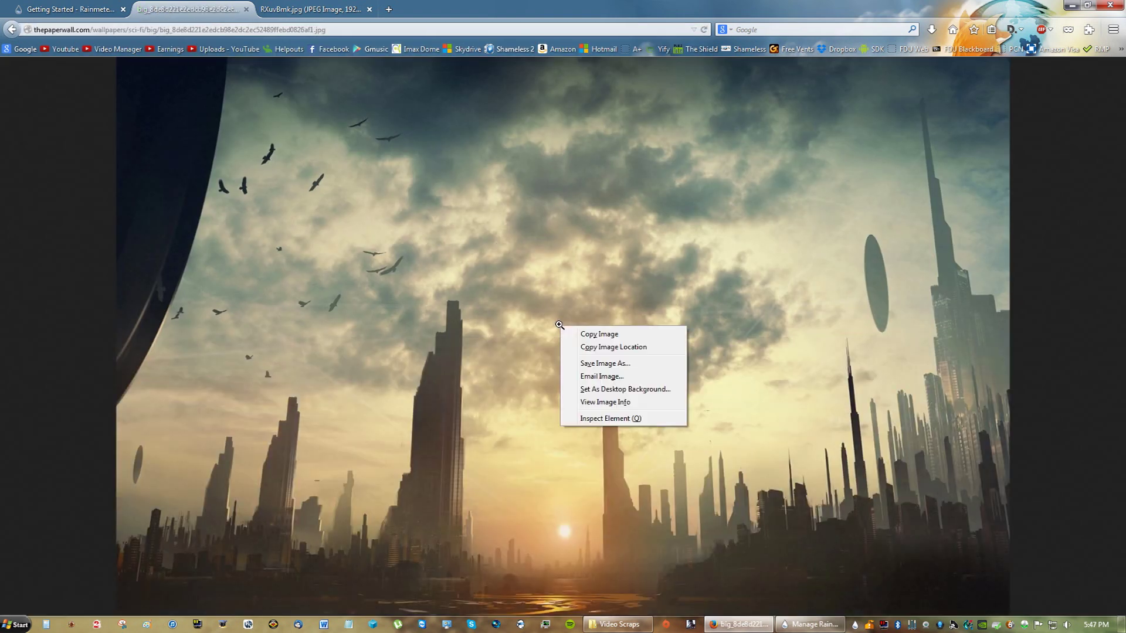
pyautogui.click(617, 390)
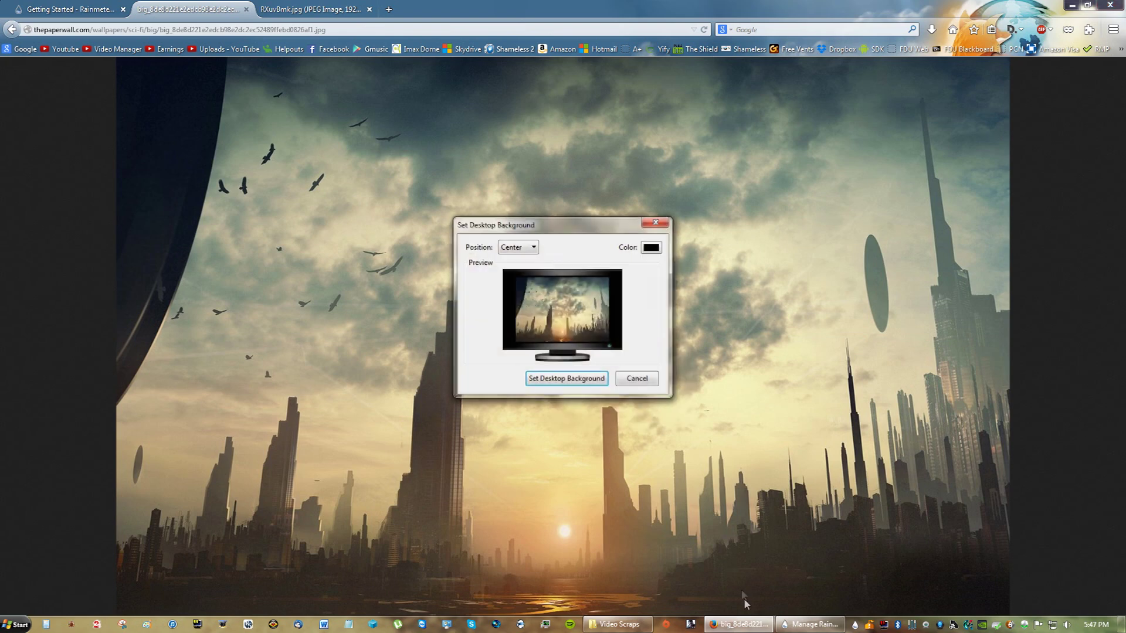
pyautogui.click(572, 377)
pyautogui.click(719, 630)
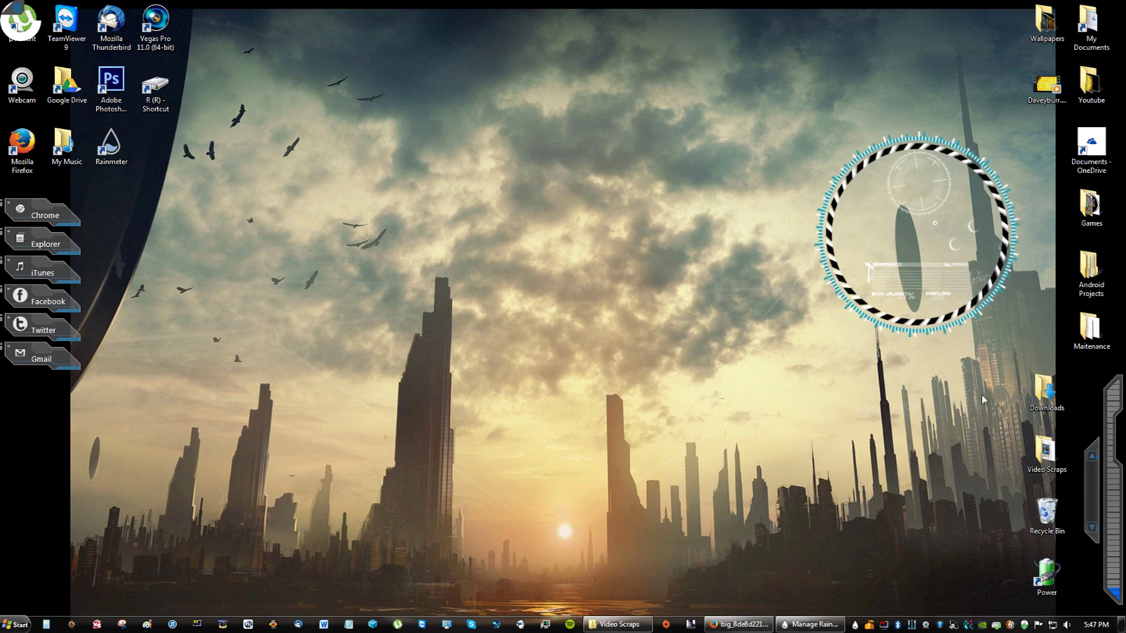
# Step: Set the desktop background Picture position to Fill, save the change, and close Personalization
pyautogui.rightClick(536, 383)
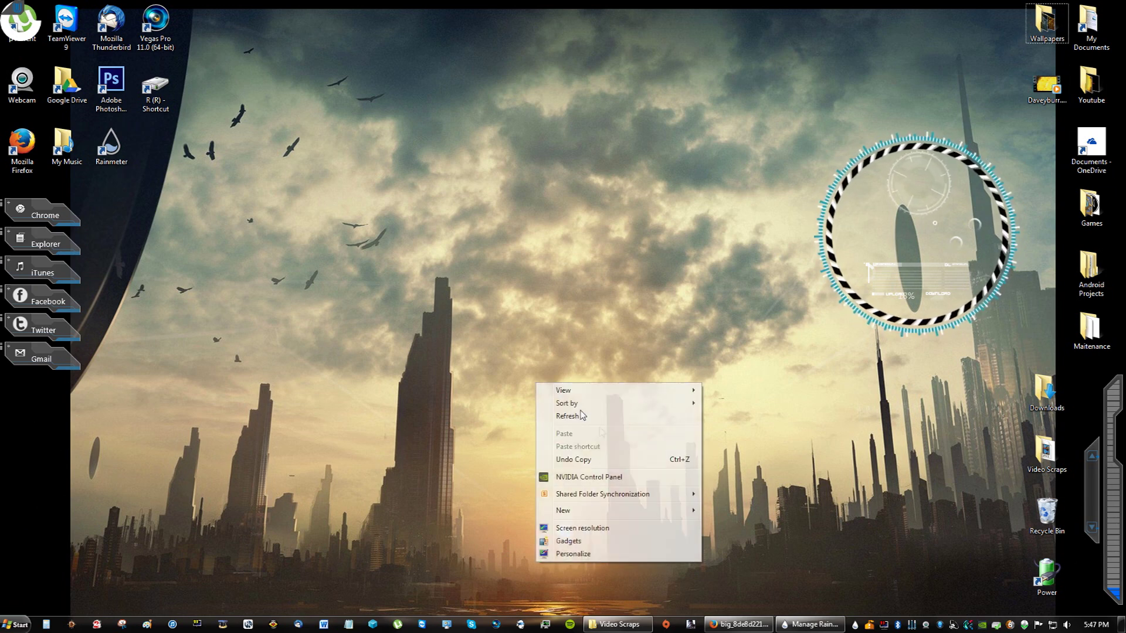
pyautogui.click(607, 557)
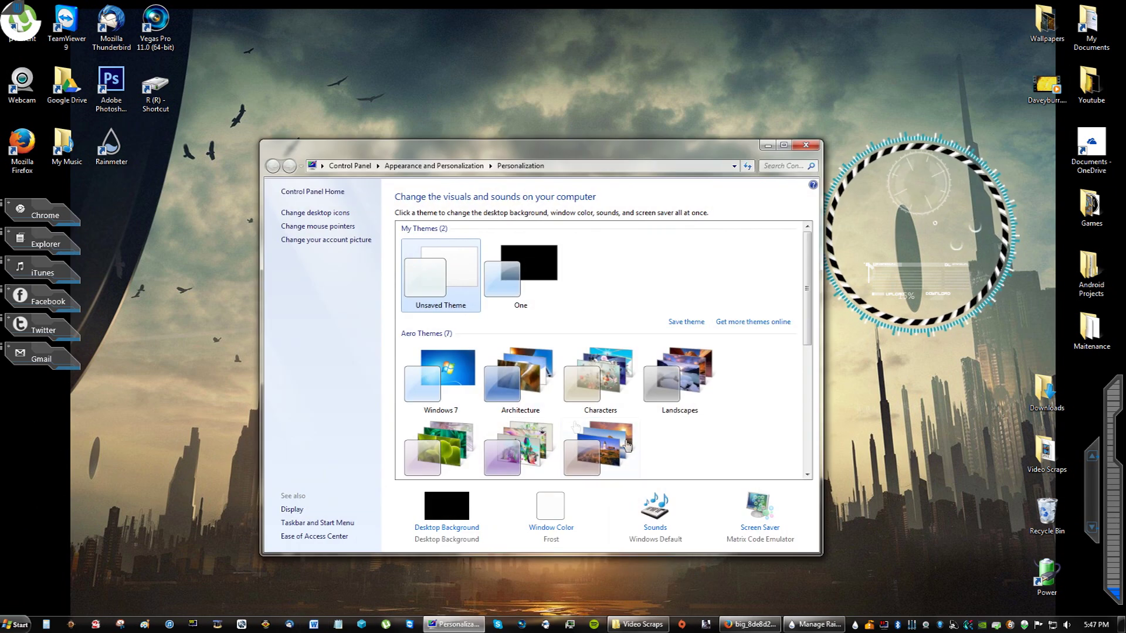
pyautogui.click(447, 527)
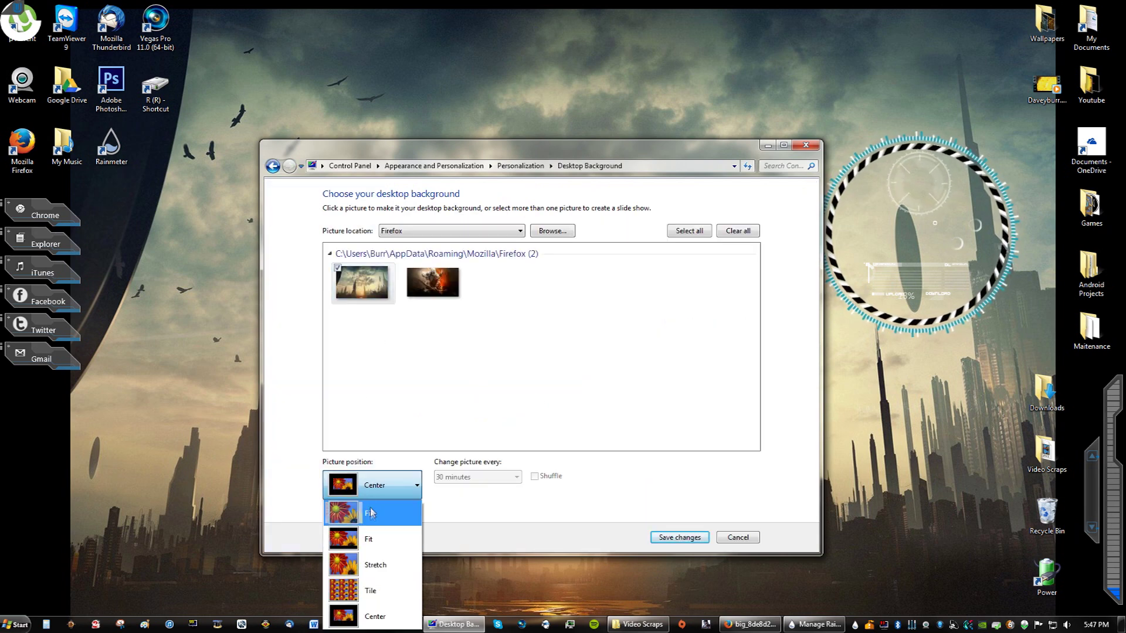
pyautogui.click(371, 514)
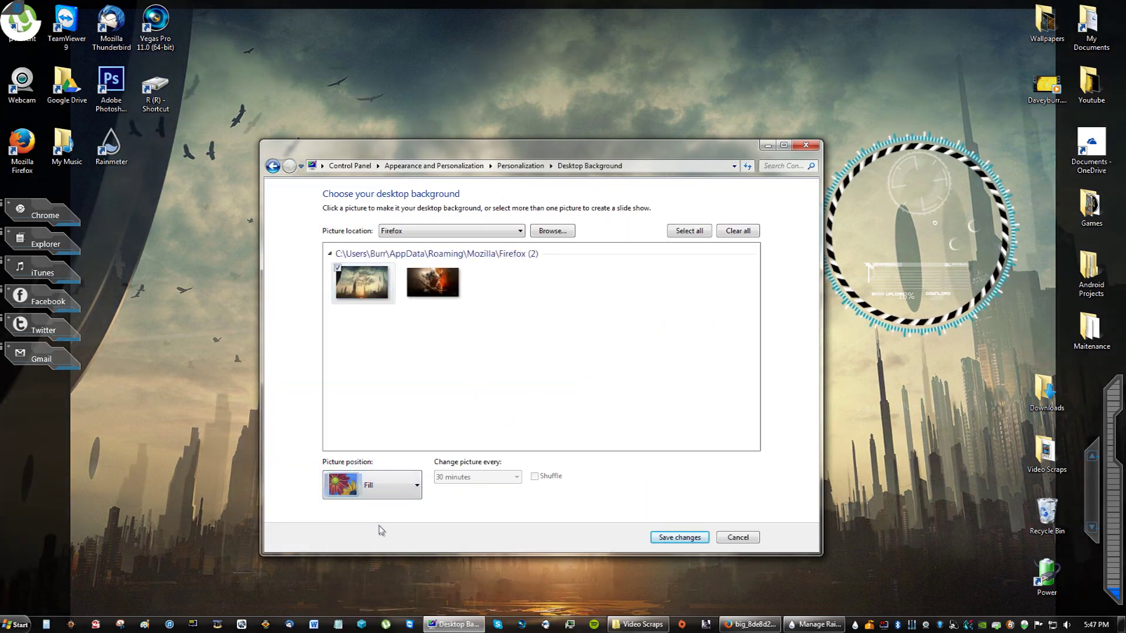
pyautogui.click(701, 541)
pyautogui.click(805, 146)
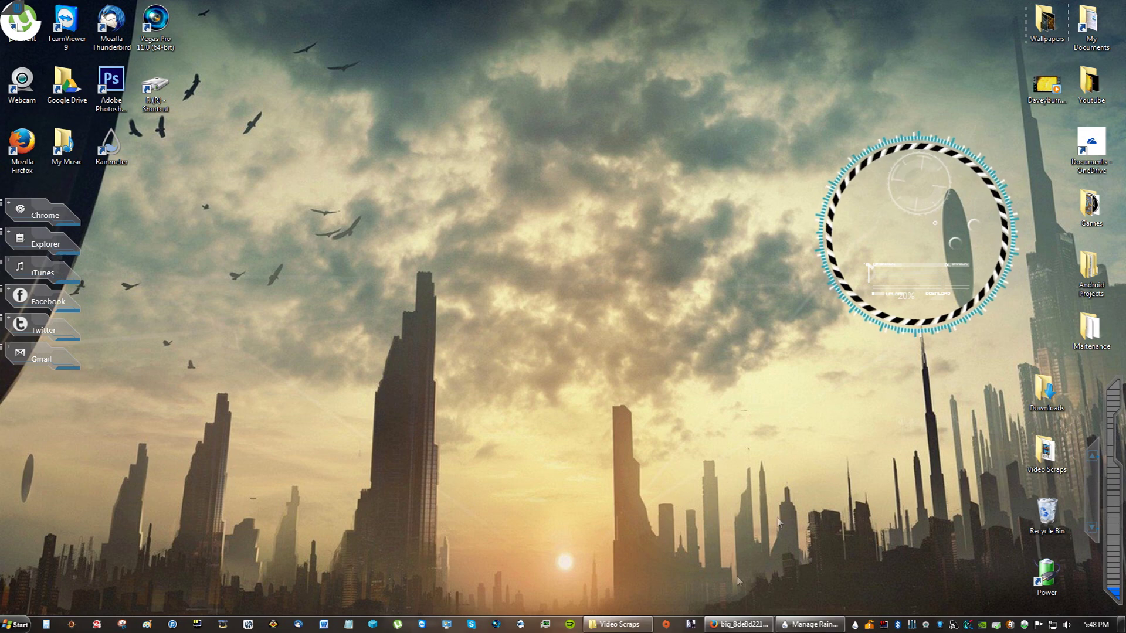
# Step: Set the imgur RXuvBmk.jpg domed night city image as the desktop background, then minimize Firefox
pyautogui.click(739, 624)
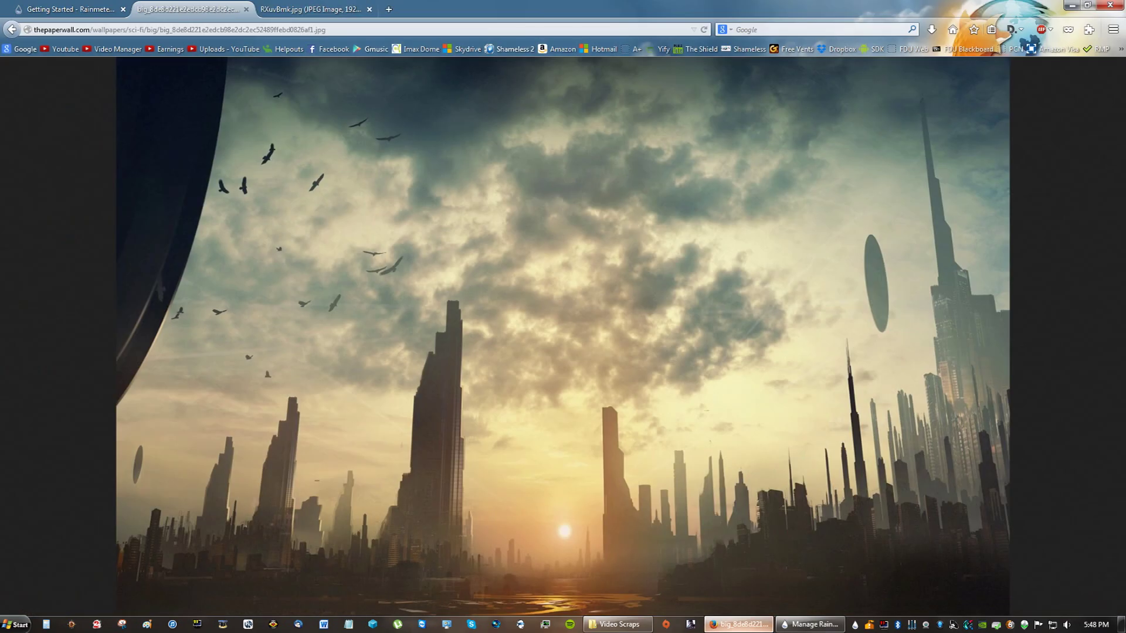
pyautogui.click(335, 7)
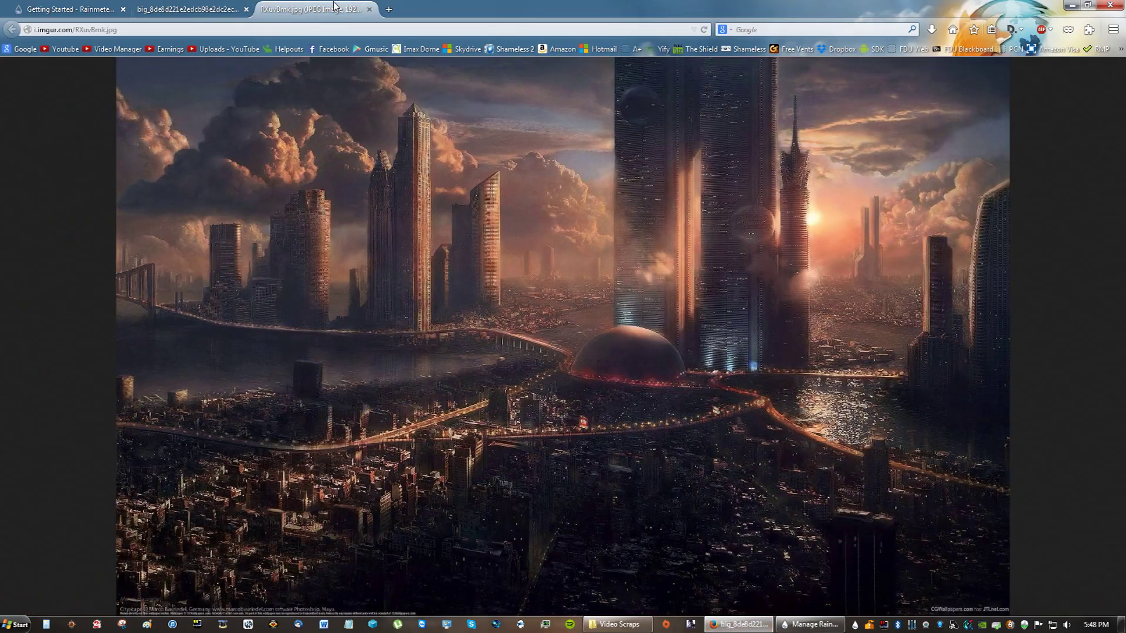
pyautogui.rightClick(541, 370)
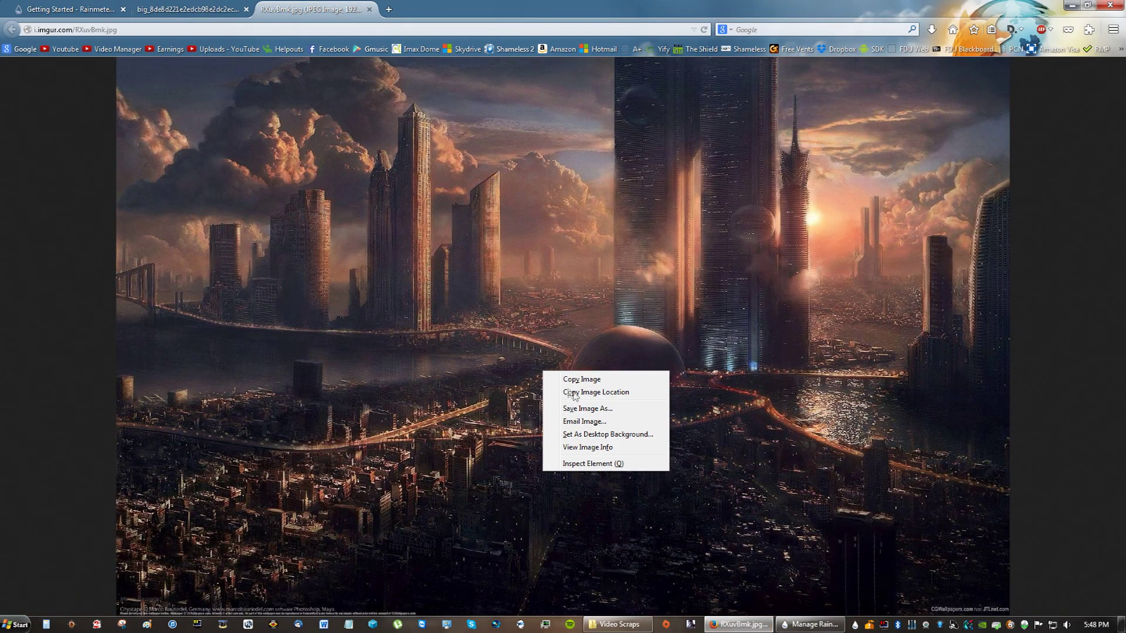
pyautogui.click(629, 437)
pyautogui.click(566, 379)
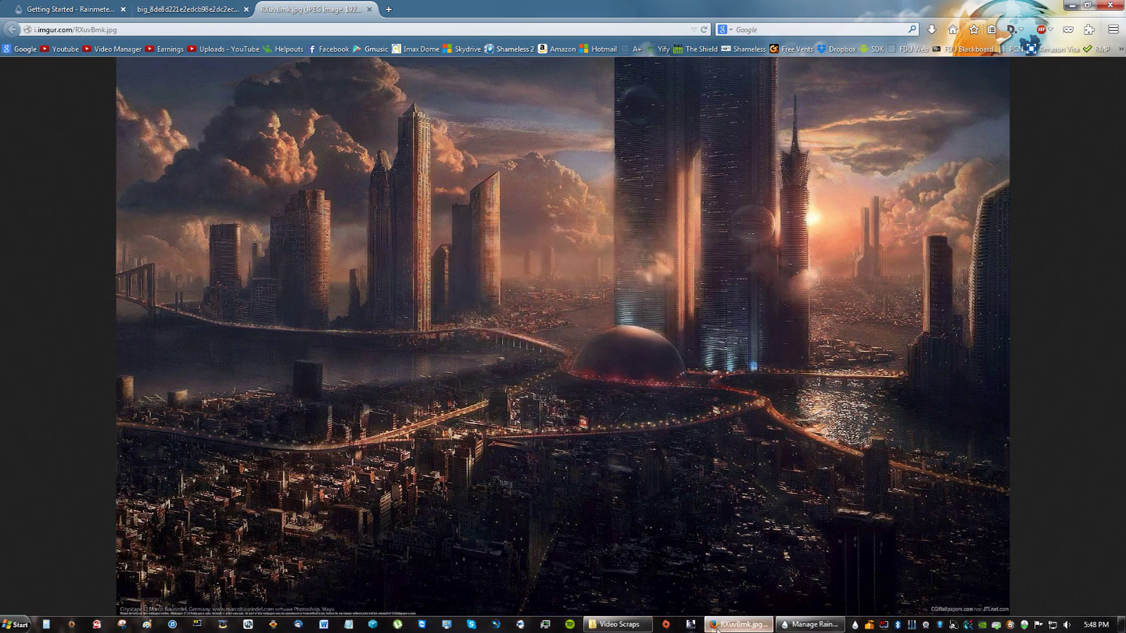
pyautogui.click(730, 624)
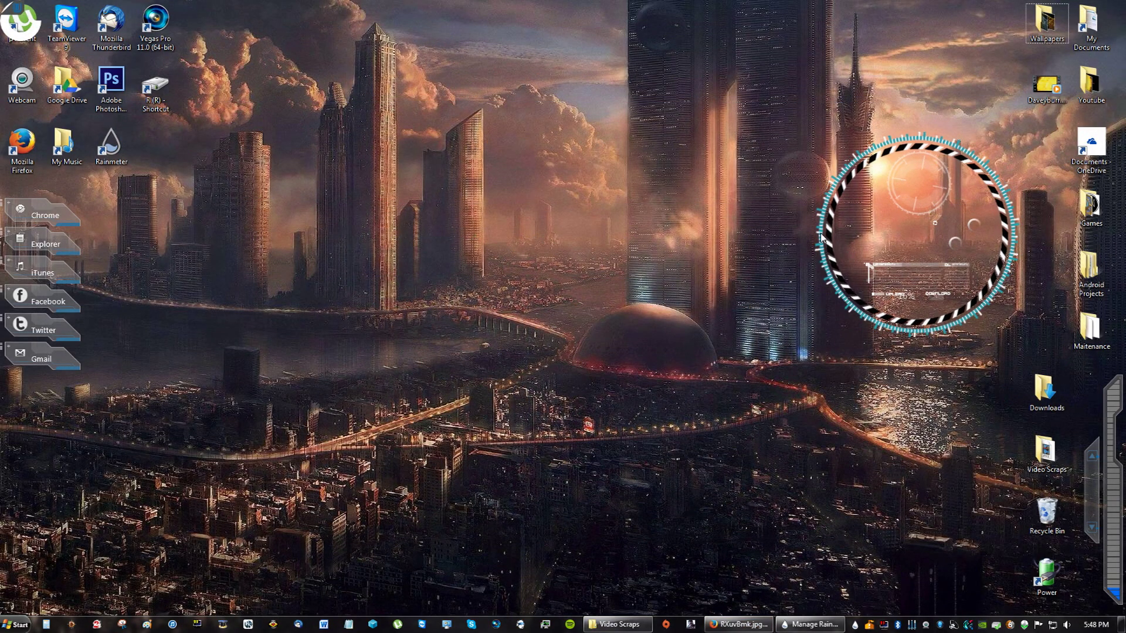
# Step: Stack the teal visualizer and white ring at screen centre; move the network meter and clock below the dome
pyautogui.moveTo(829, 235); pyautogui.dragTo(489, 400)
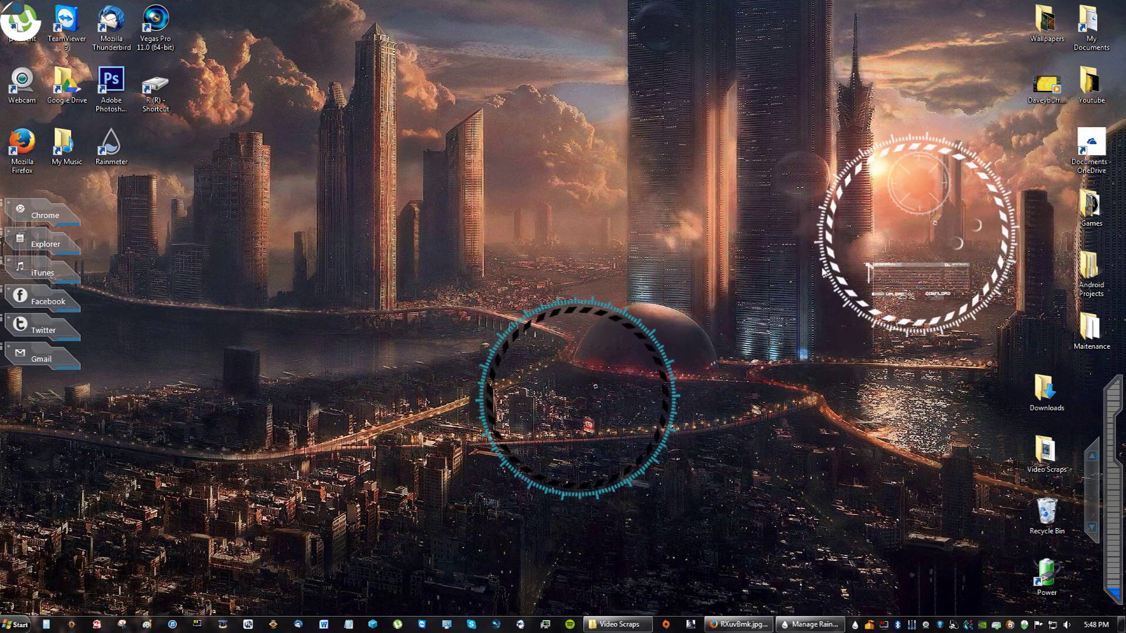
pyautogui.moveTo(819, 280); pyautogui.dragTo(476, 443)
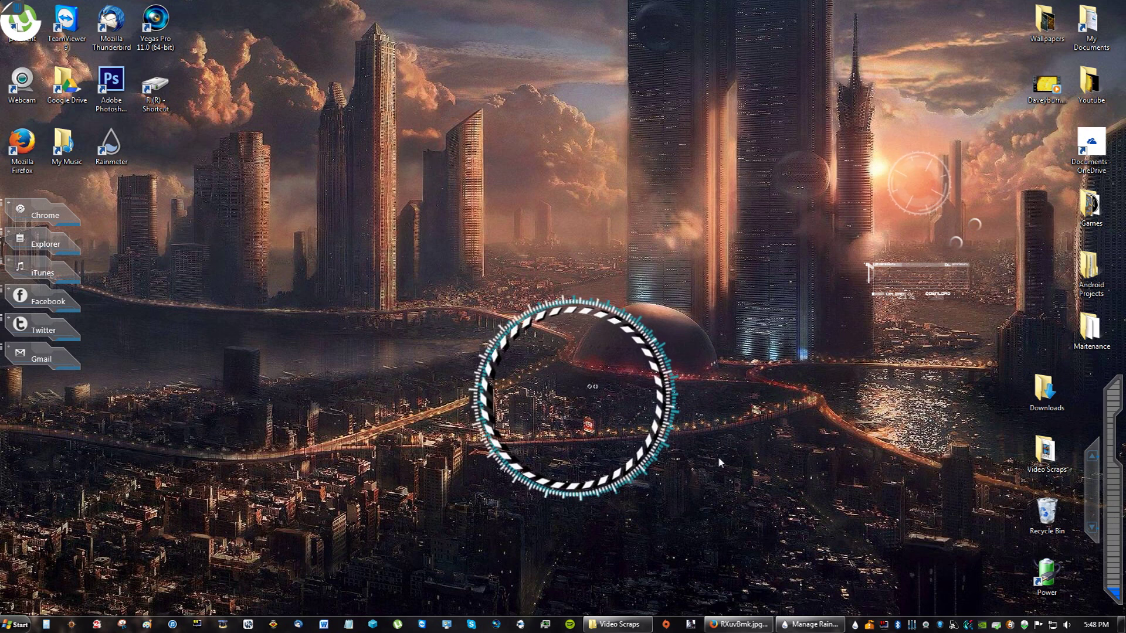
pyautogui.moveTo(905, 279); pyautogui.dragTo(595, 568)
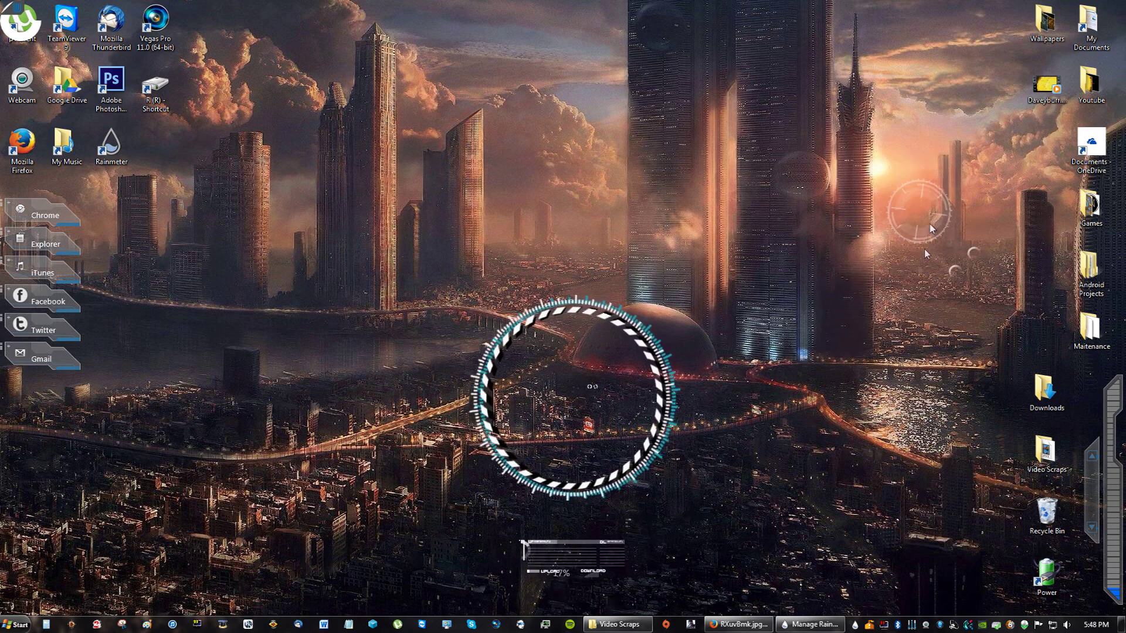
pyautogui.moveTo(931, 229); pyautogui.dragTo(765, 509)
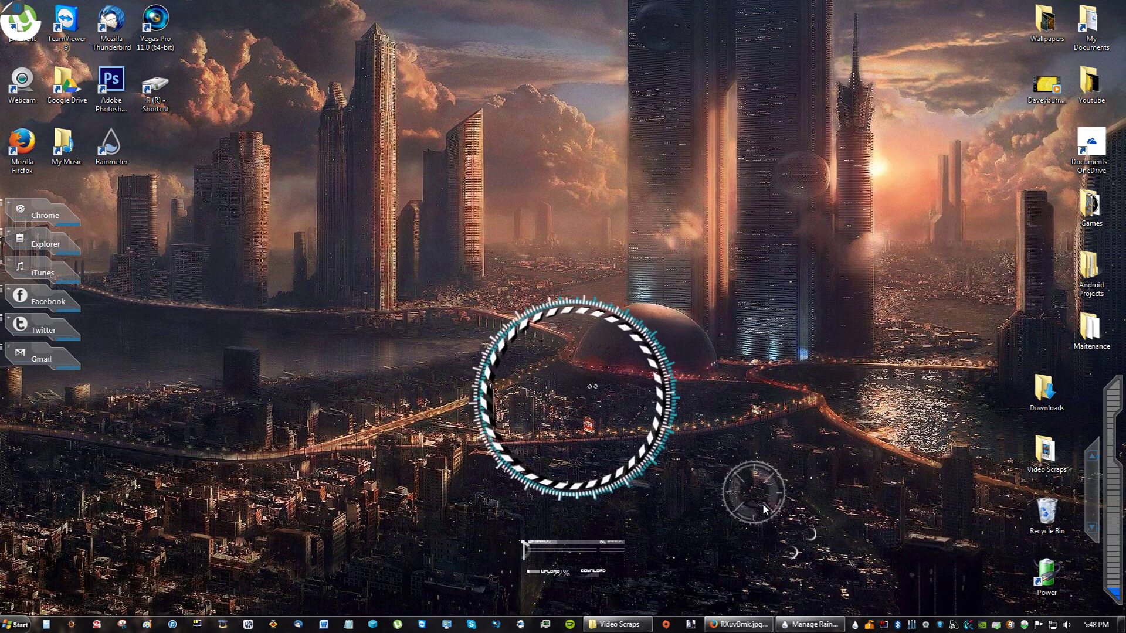